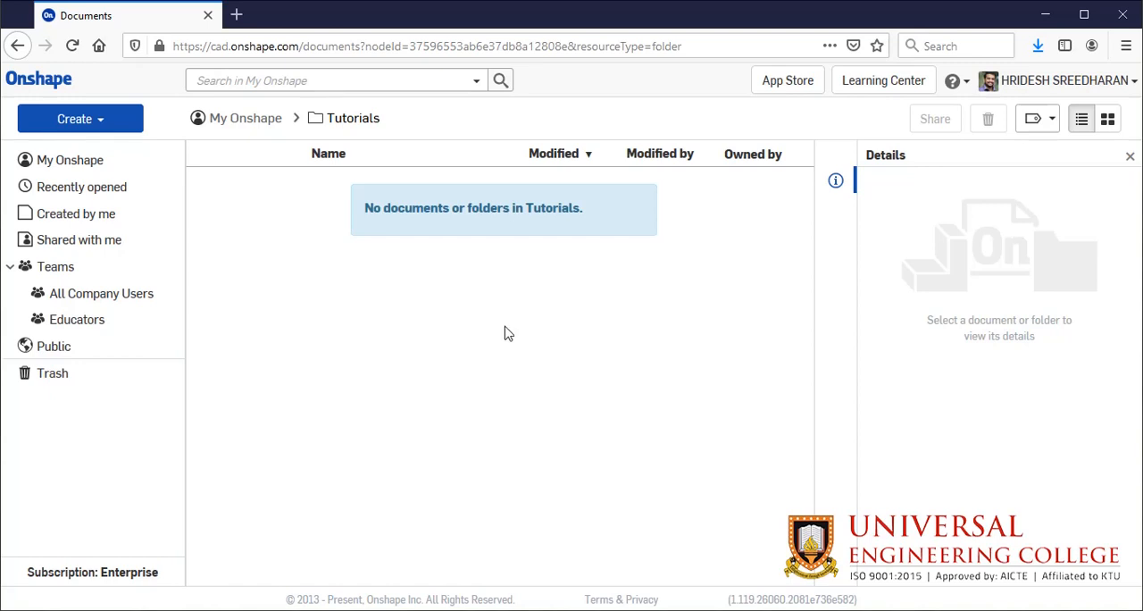
# - Create a new document named Sketch_1 in the Tutorials folder
pyautogui.click(254, 120)
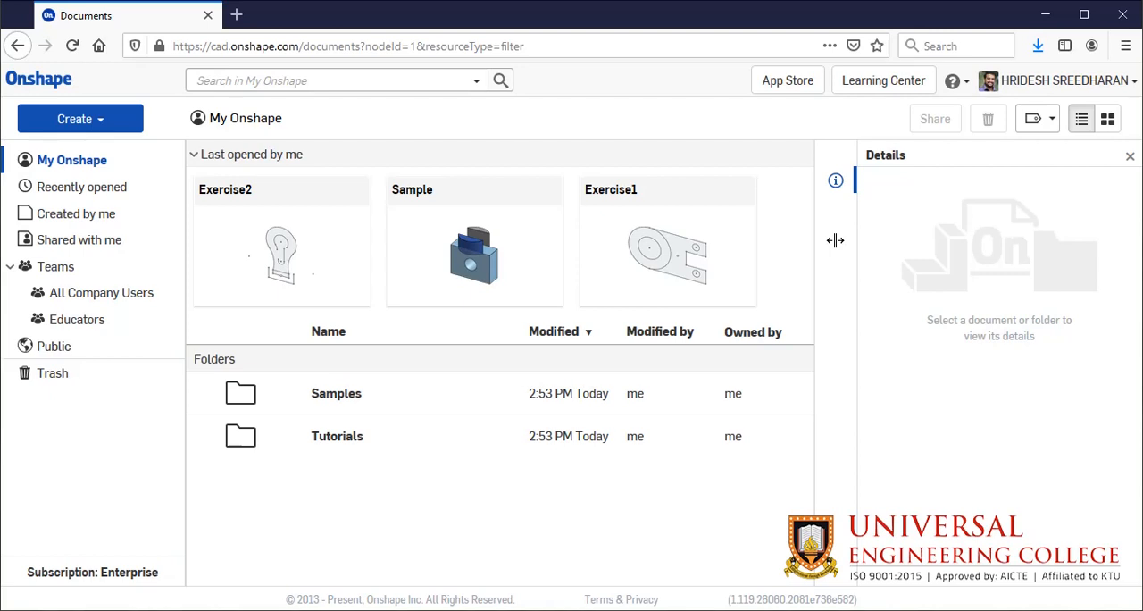
pyautogui.click(375, 448)
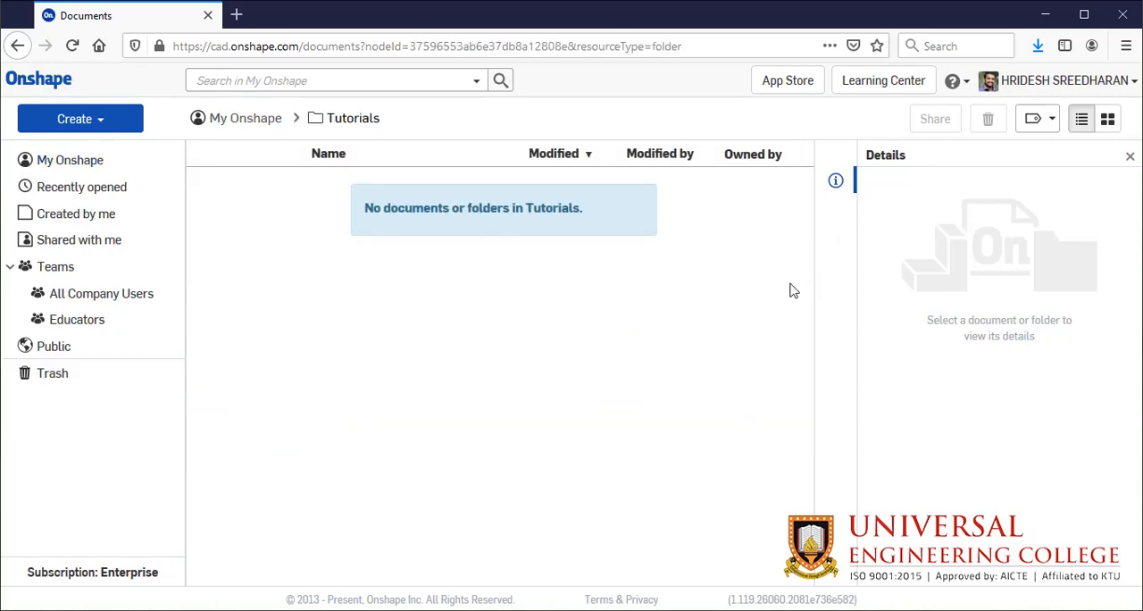
pyautogui.click(116, 120)
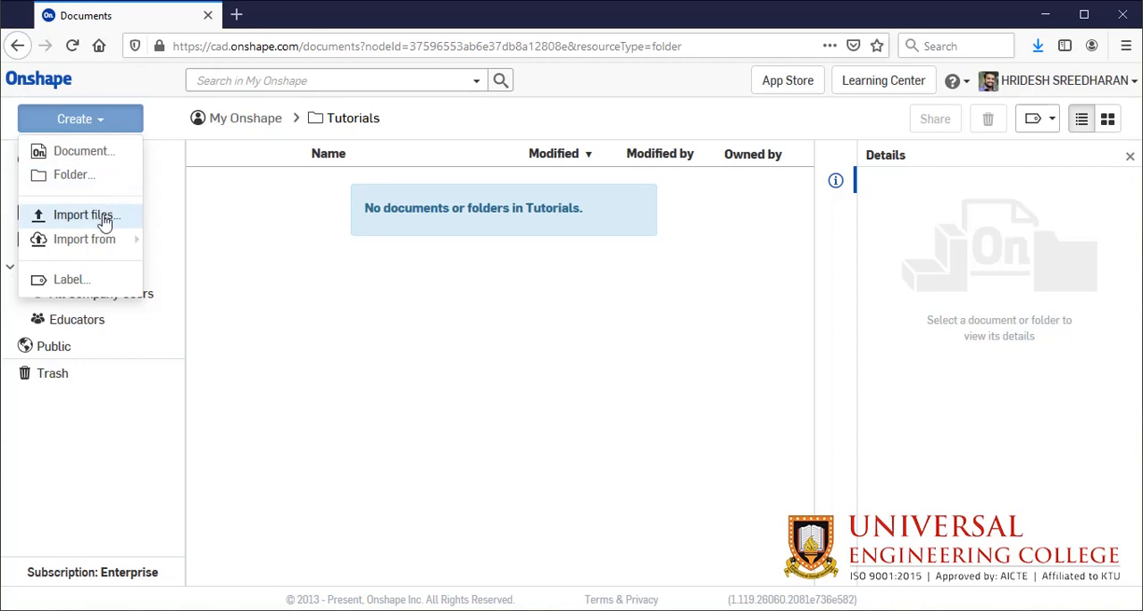
pyautogui.moveTo(113, 239)
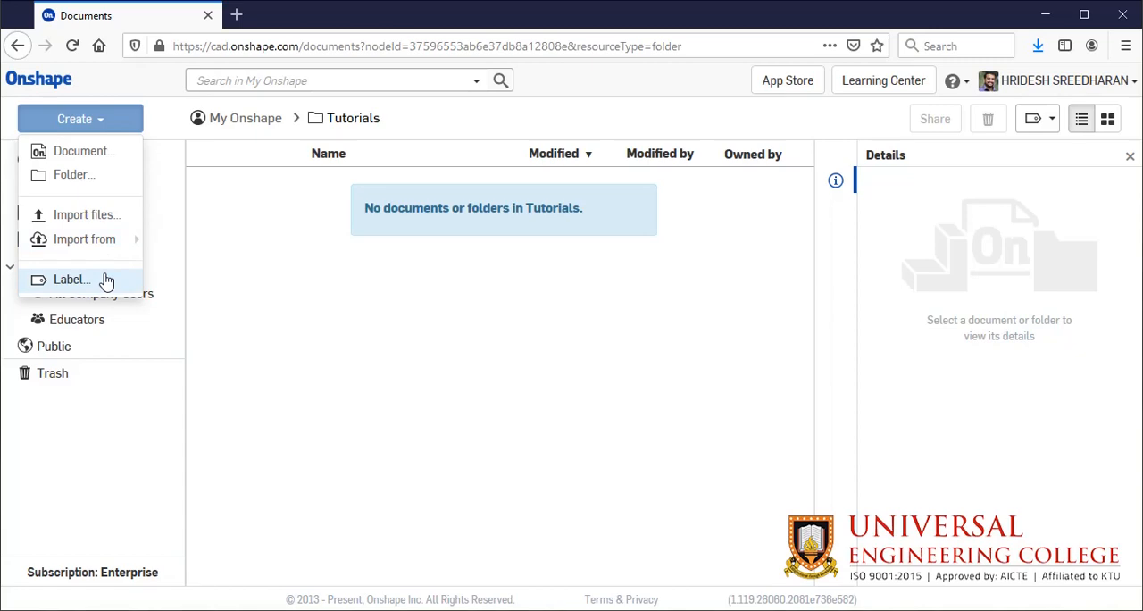
pyautogui.click(113, 158)
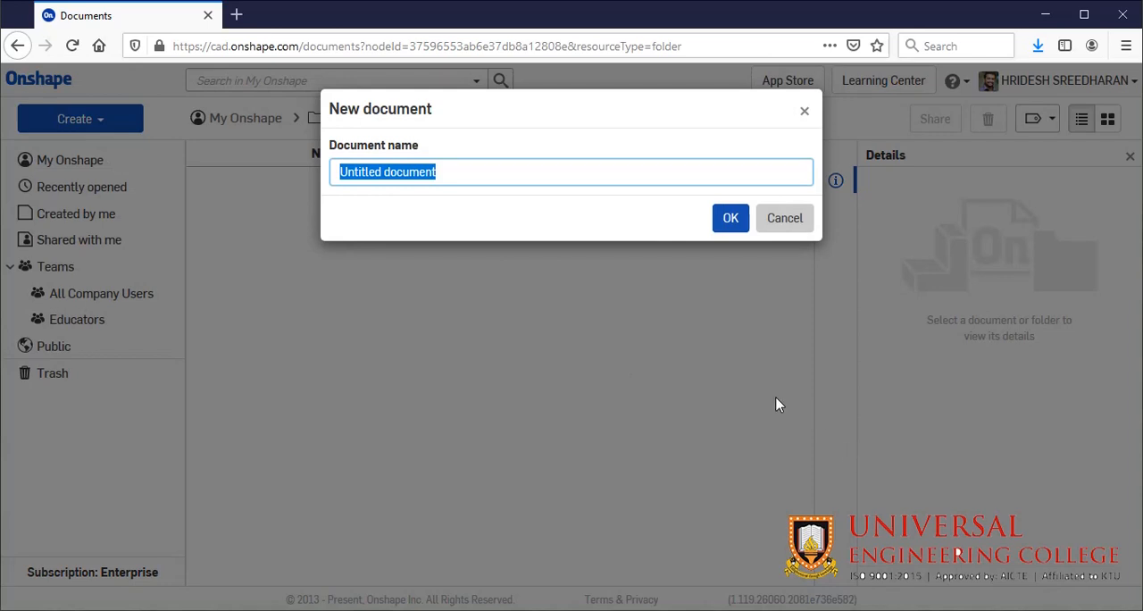
pyautogui.write('SKetch')
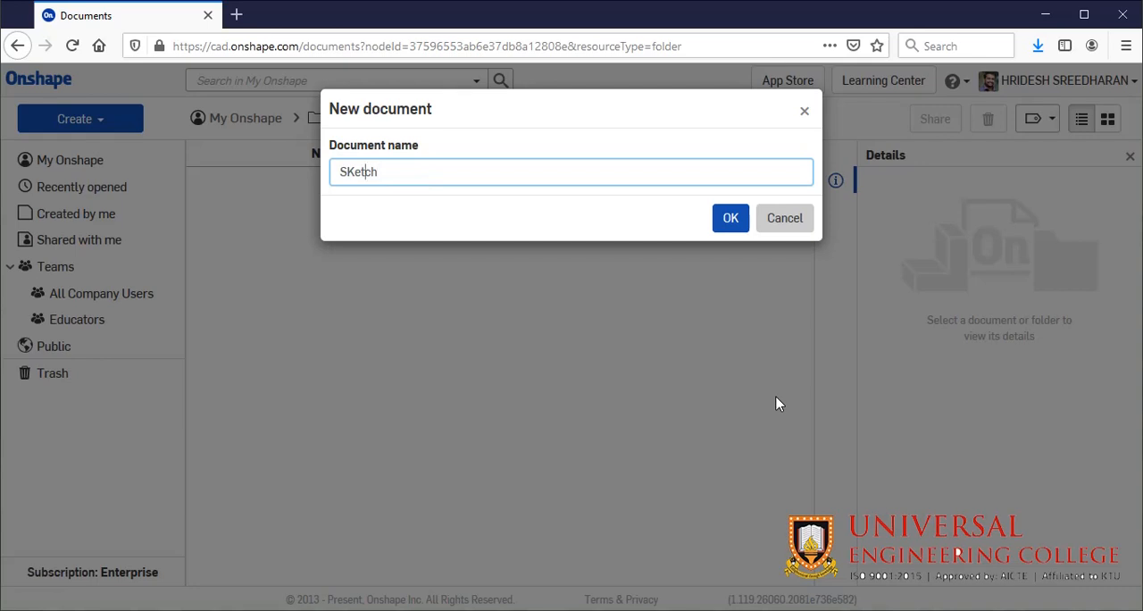
pyautogui.hotkey('shift', 'Left')
pyautogui.write('ketch_1')
pyautogui.click(730, 218)
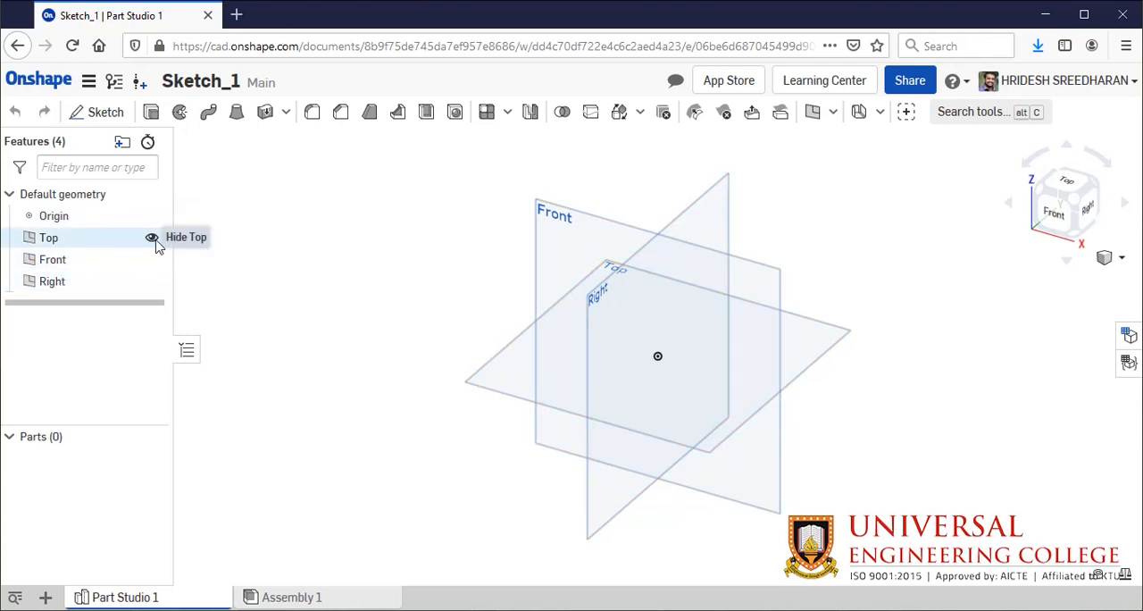
# - Hide and show again the Top, Front and Right planes one after another
pyautogui.click(152, 239)
pyautogui.click(155, 240)
pyautogui.click(153, 261)
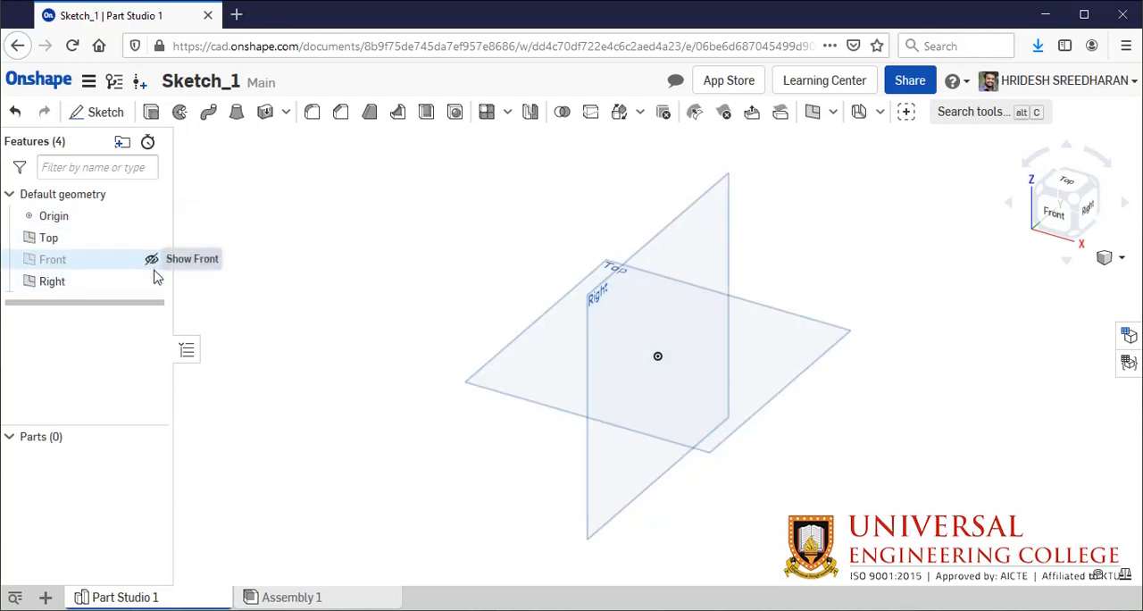
pyautogui.click(153, 261)
pyautogui.click(152, 282)
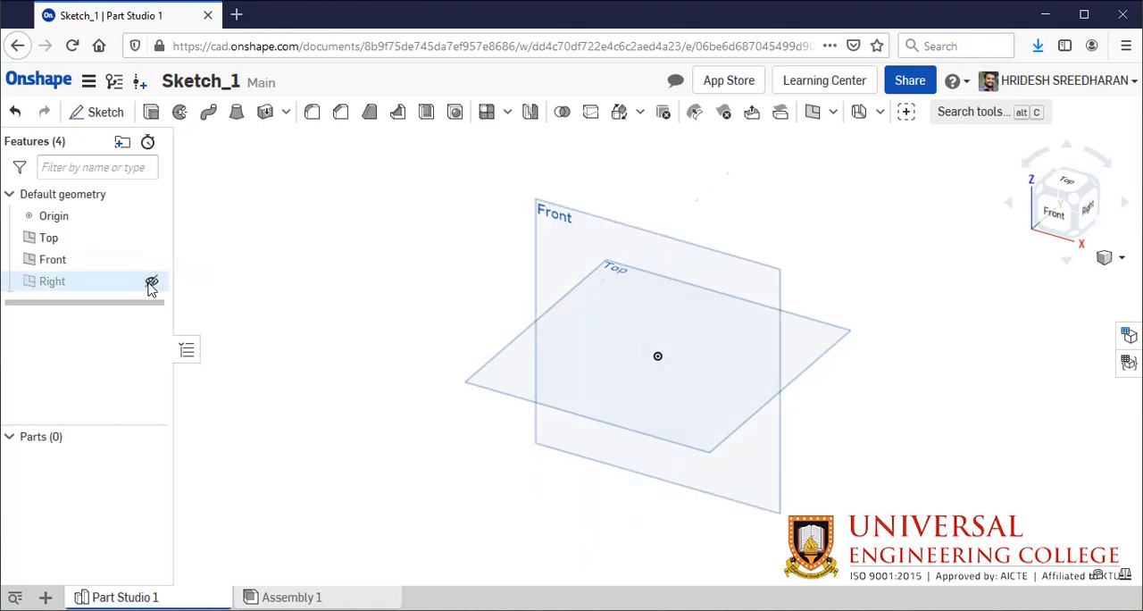
pyautogui.click(152, 282)
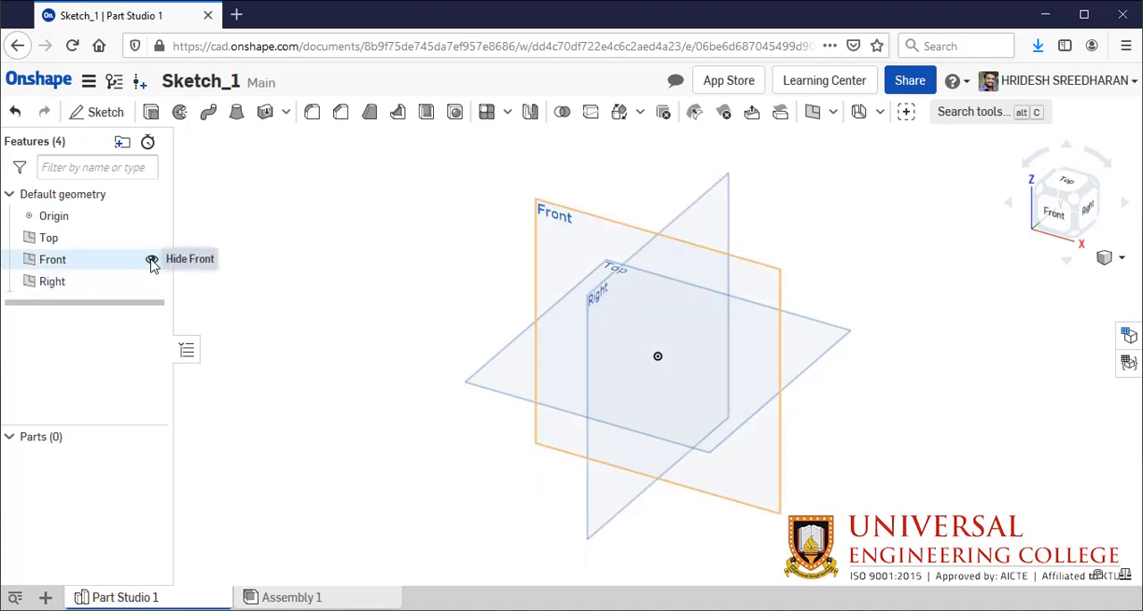
# - Hide the Top and Right planes and start a new sketch on the Front plane, seen from the front
pyautogui.click(152, 241)
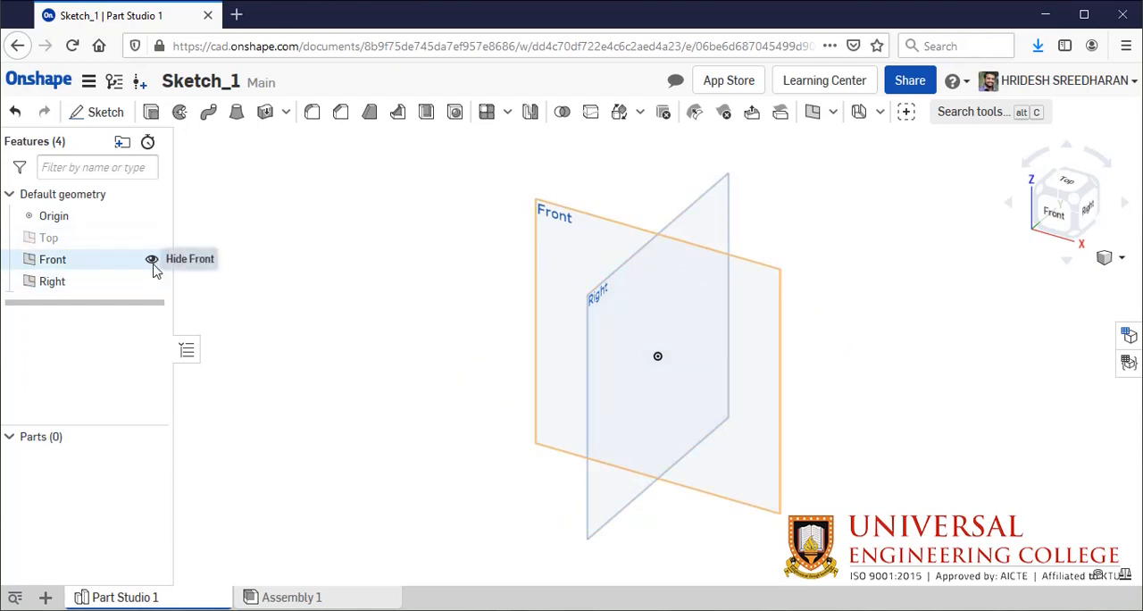
pyautogui.click(150, 282)
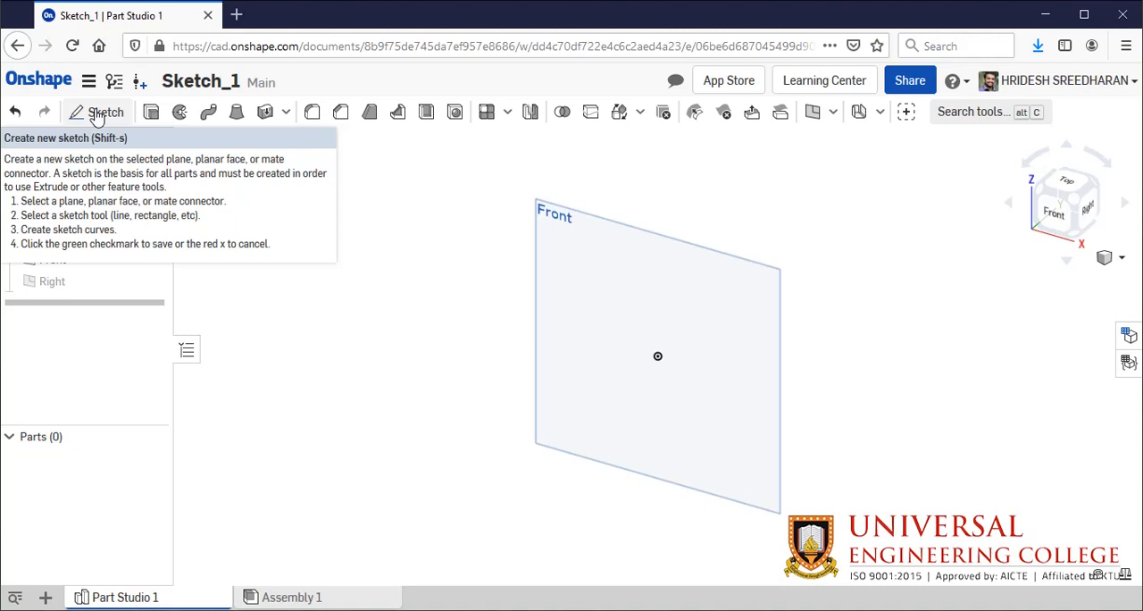
pyautogui.click(98, 114)
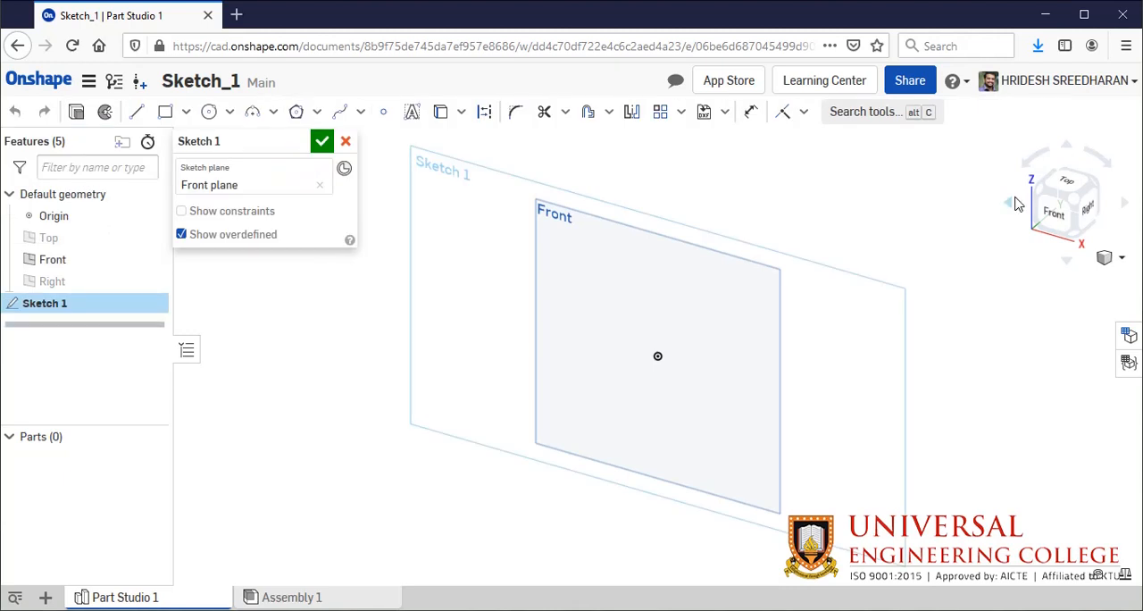
pyautogui.click(1058, 221)
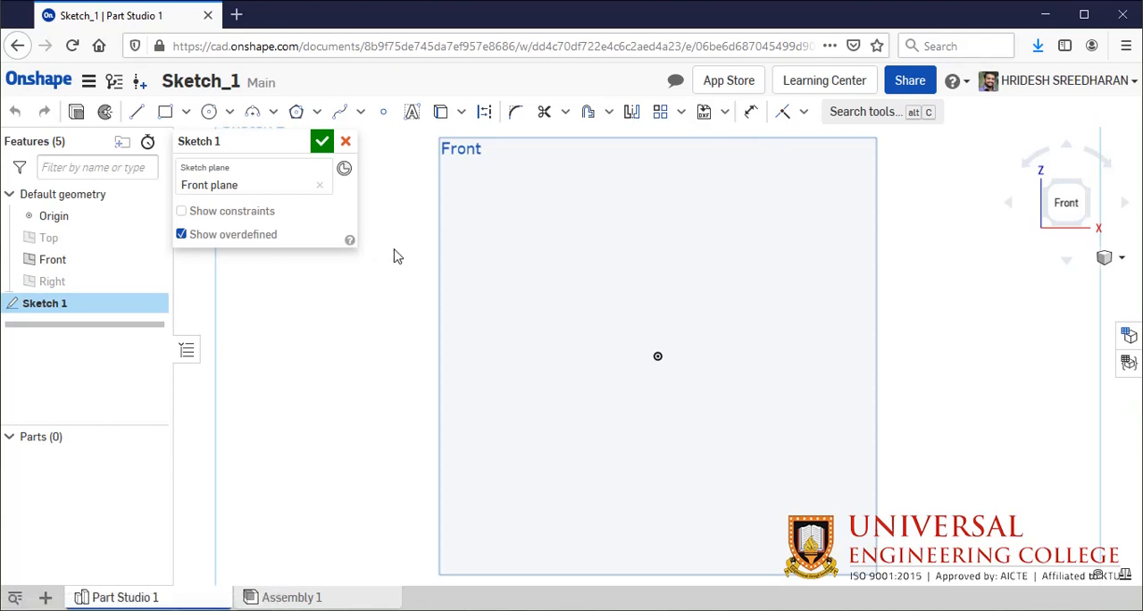
# - Sketch a closed rectangle of four lines with its lower-left corner on the origin, about 2.48 in wide and 2.1 in high
pyautogui.click(138, 116)
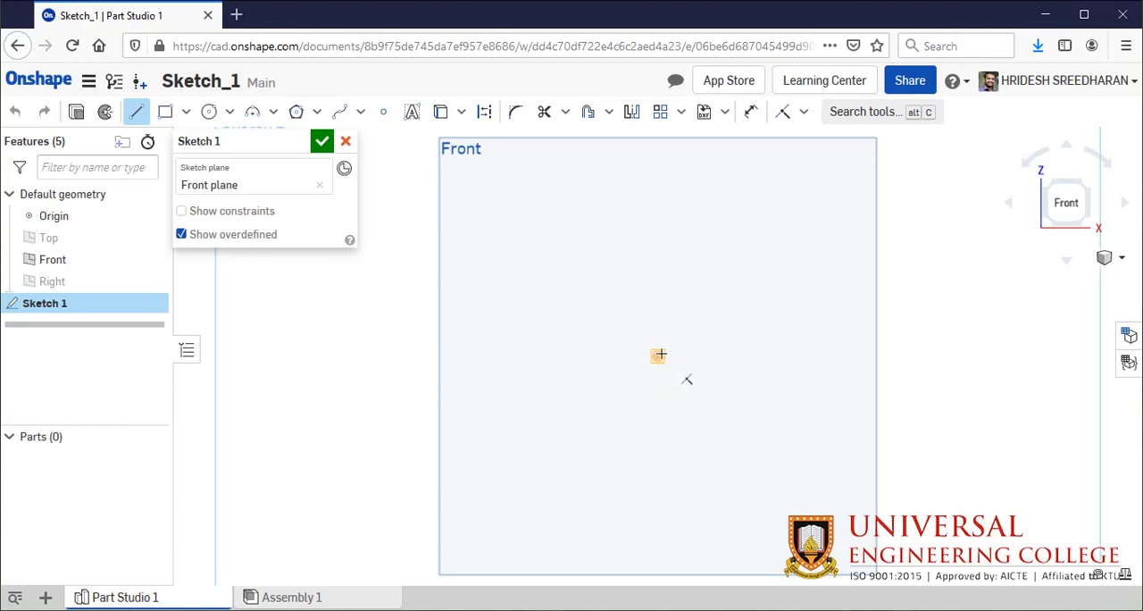
pyautogui.click(658, 356)
pyautogui.click(657, 355)
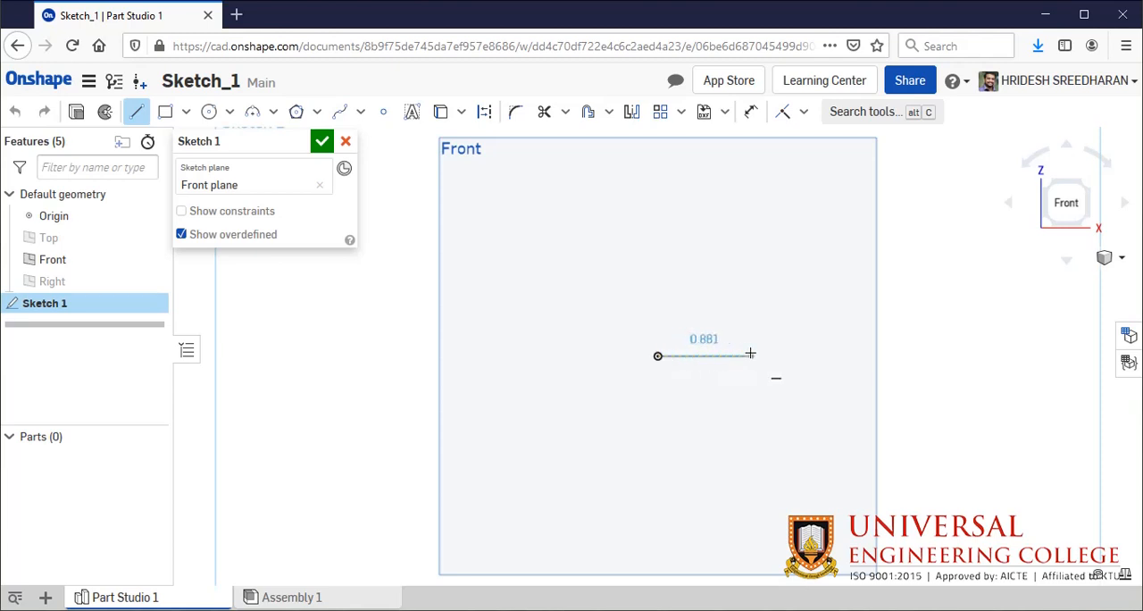
pyautogui.click(836, 353)
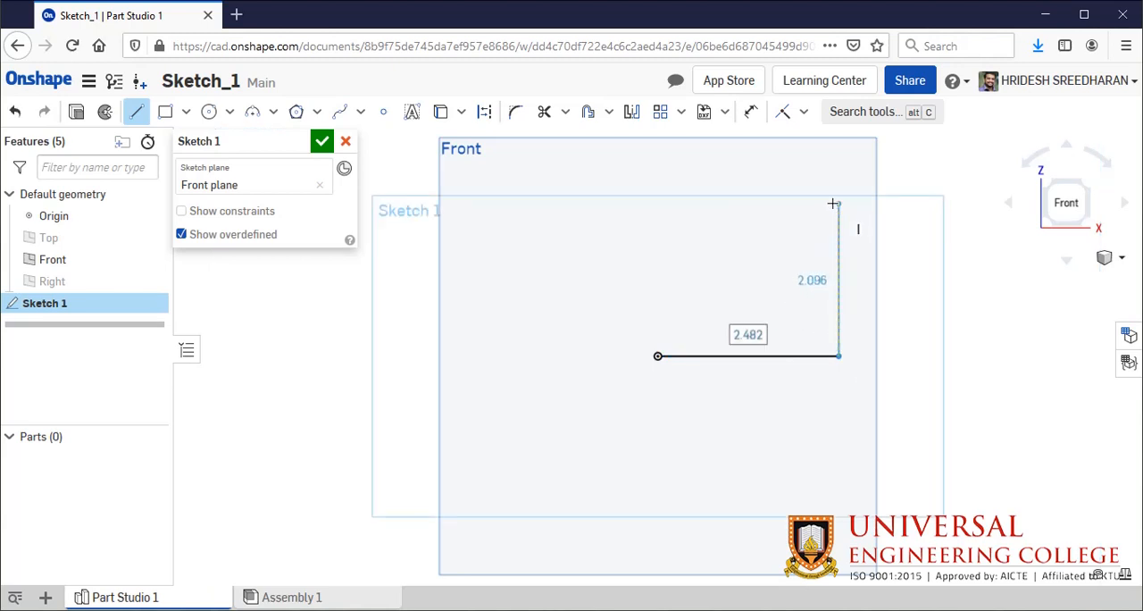
pyautogui.click(835, 204)
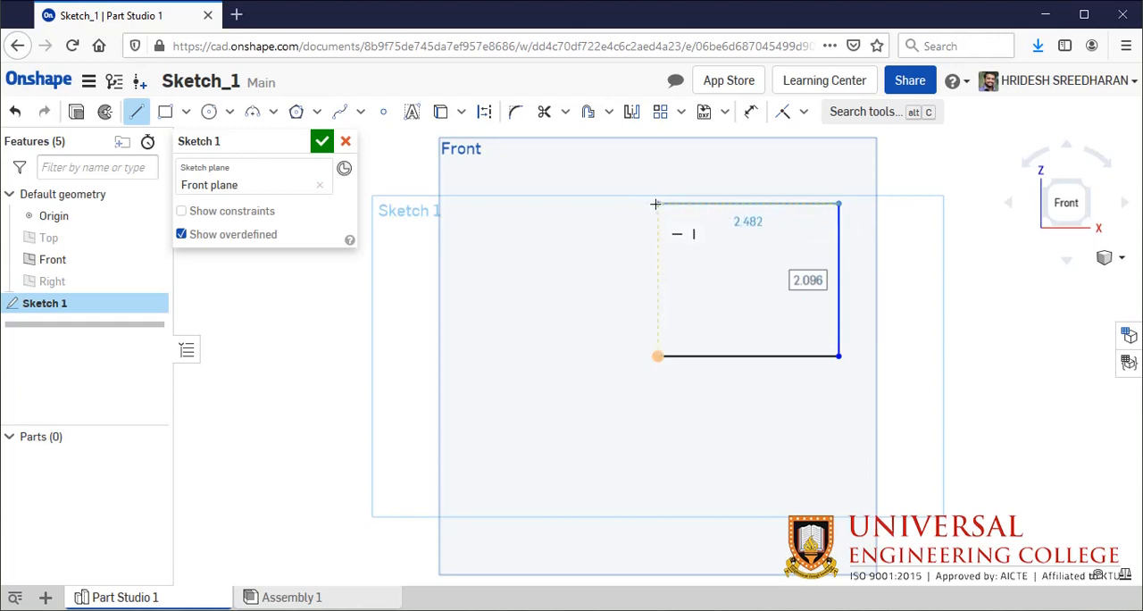
pyautogui.click(655, 204)
pyautogui.click(658, 356)
# - Set the workspace's default length unit to Millimeter and its default mass unit to Gram
pyautogui.click(88, 81)
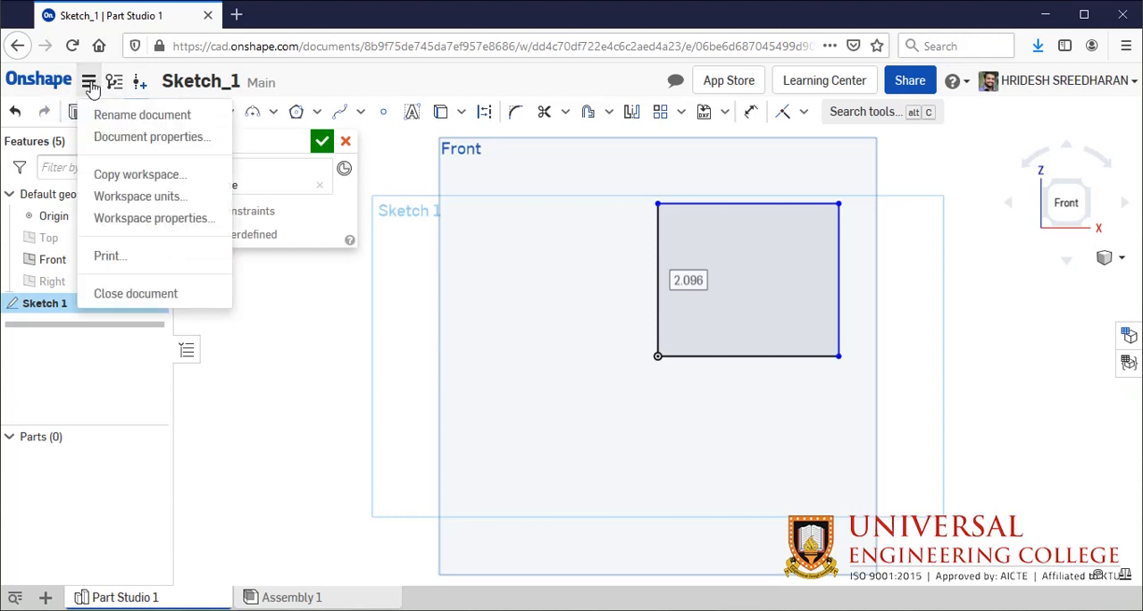
pyautogui.click(128, 196)
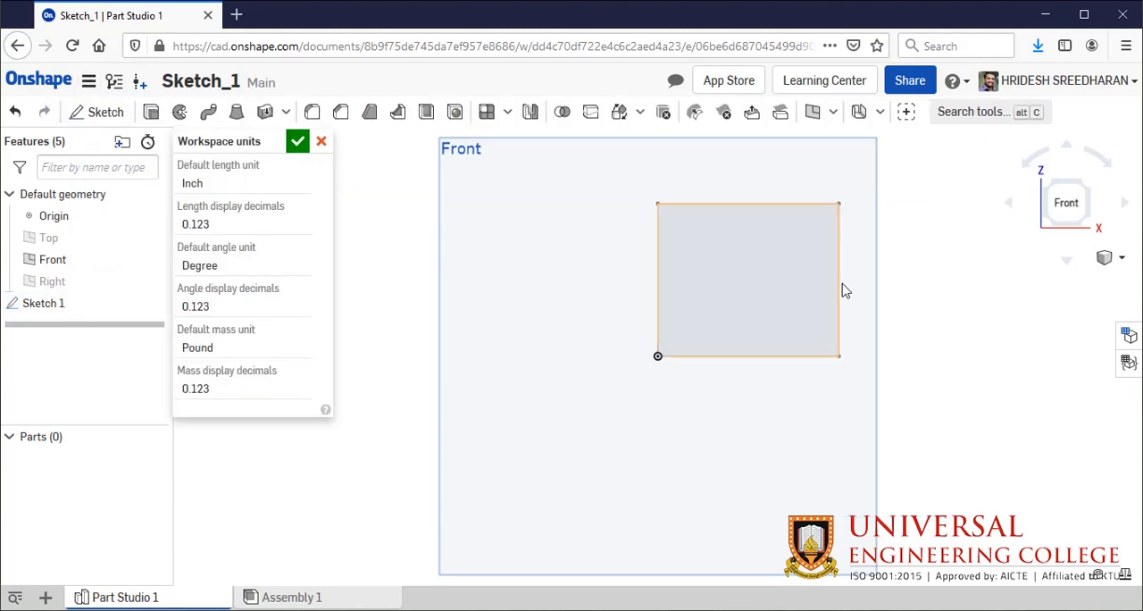
pyautogui.click(301, 184)
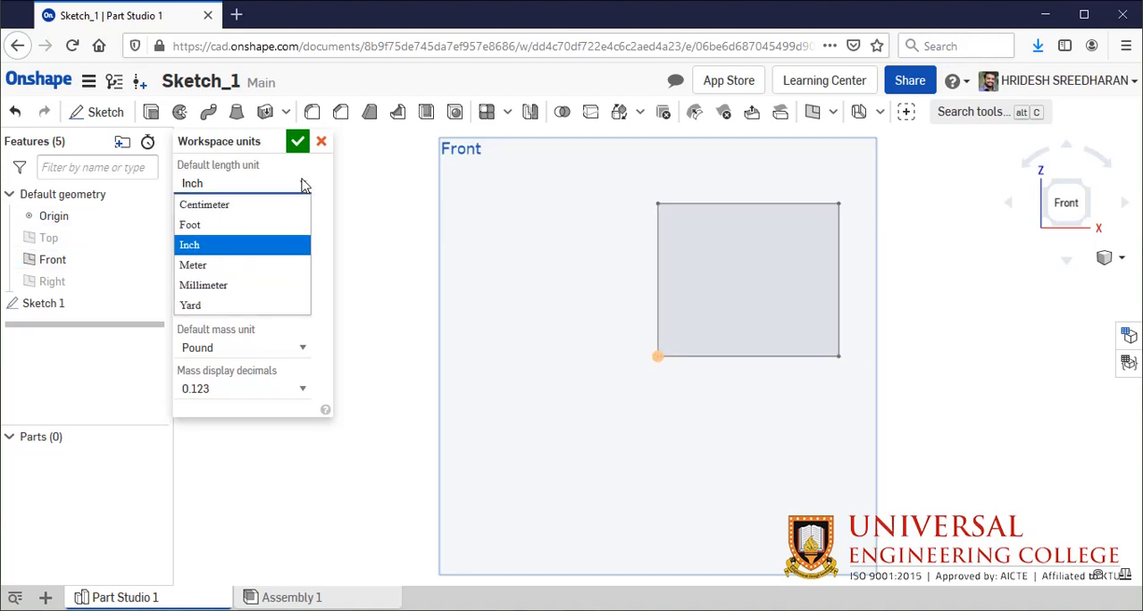
pyautogui.click(277, 286)
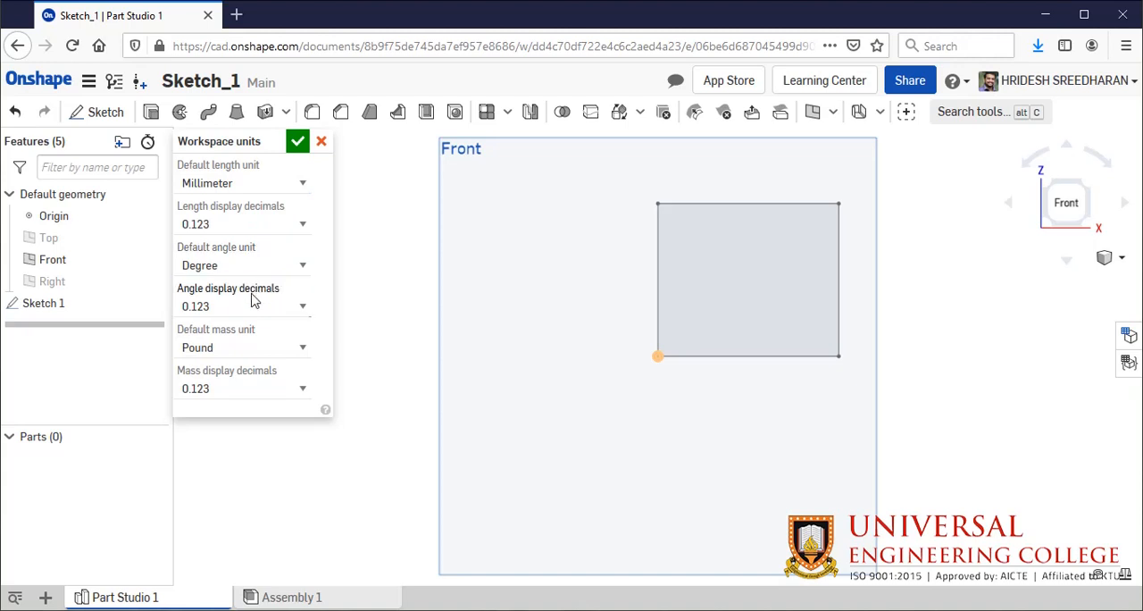
pyautogui.click(280, 350)
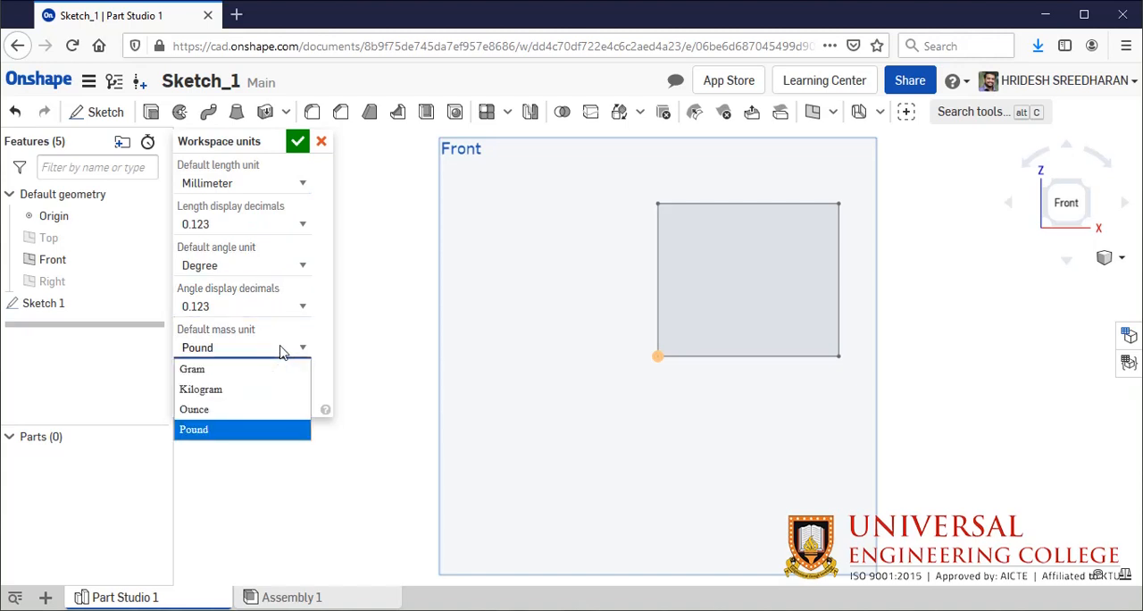
pyautogui.click(278, 370)
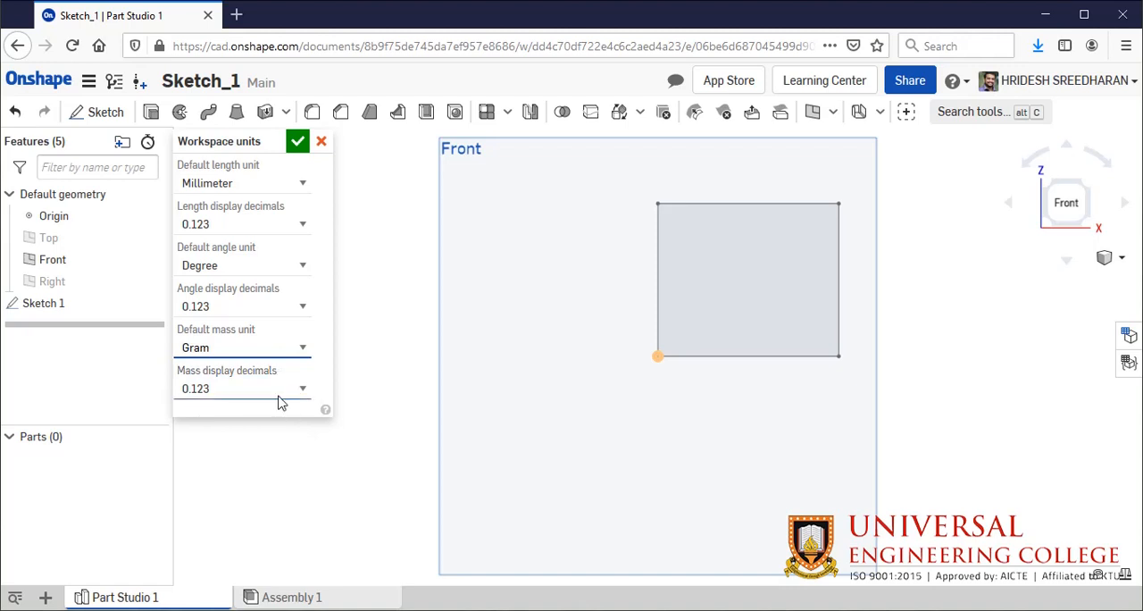
pyautogui.click(293, 143)
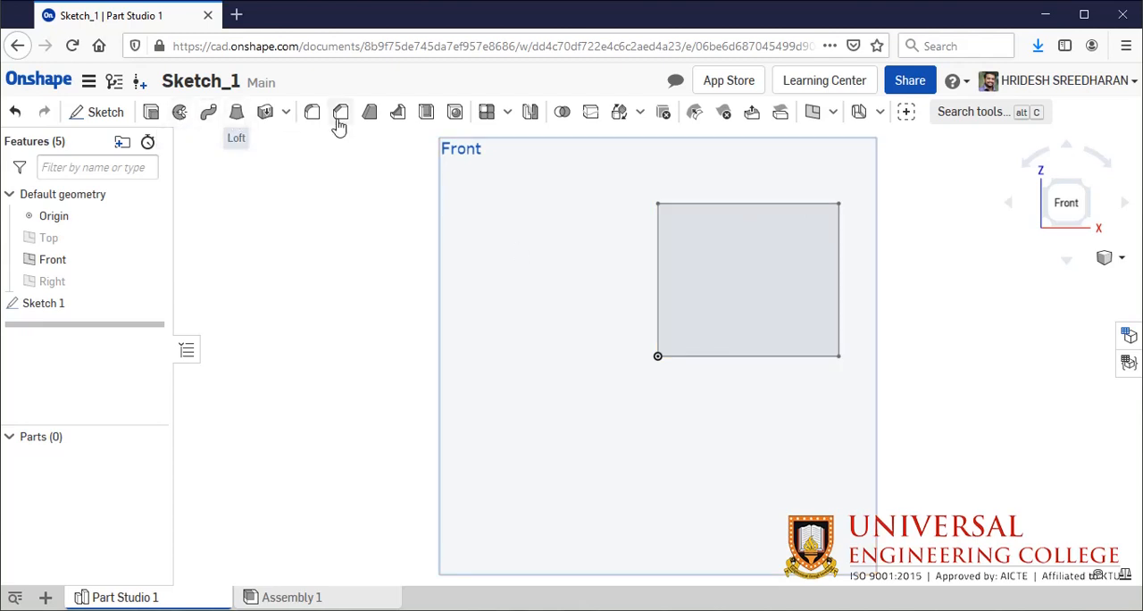
# - Reopen Sketch 1 for editing and dimension the rectangle's lower edge to 210 mm
pyautogui.click(46, 301)
pyautogui.rightClick(109, 303)
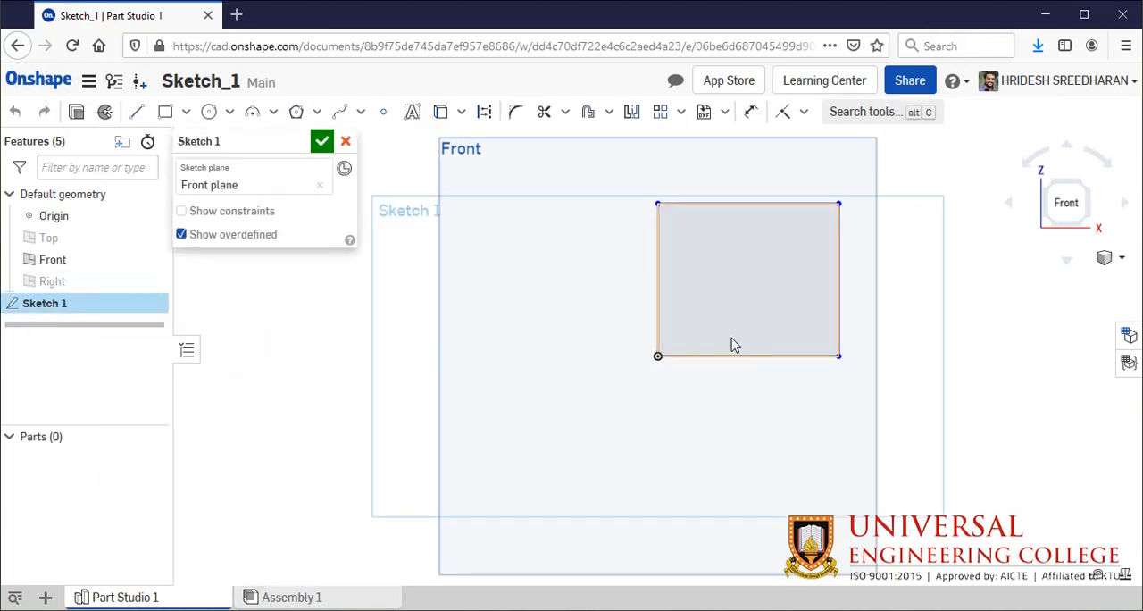
pyautogui.click(753, 113)
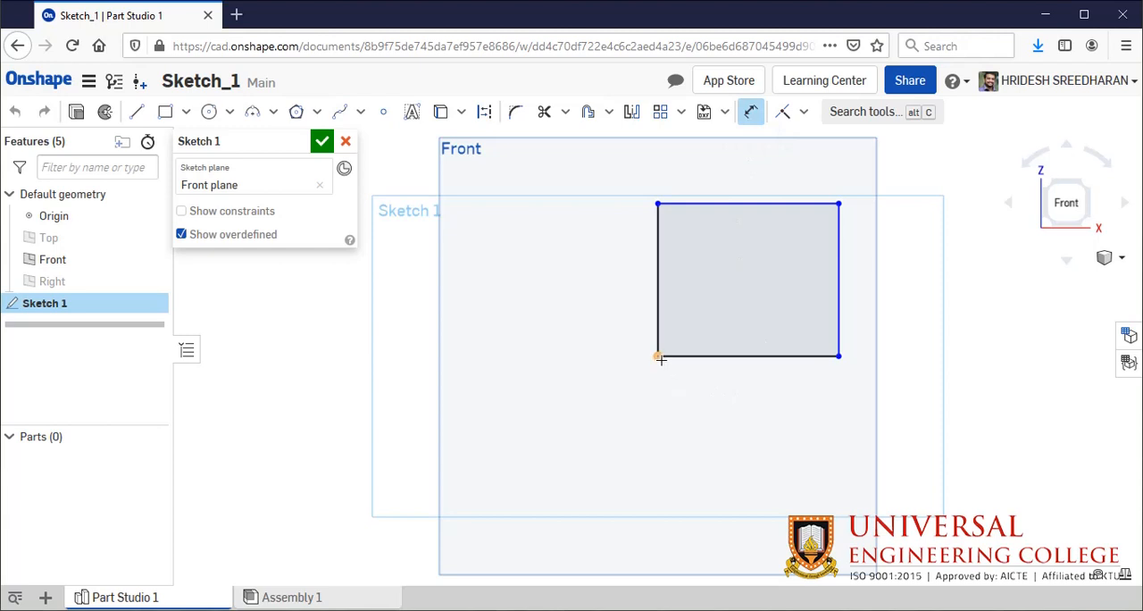
pyautogui.click(730, 355)
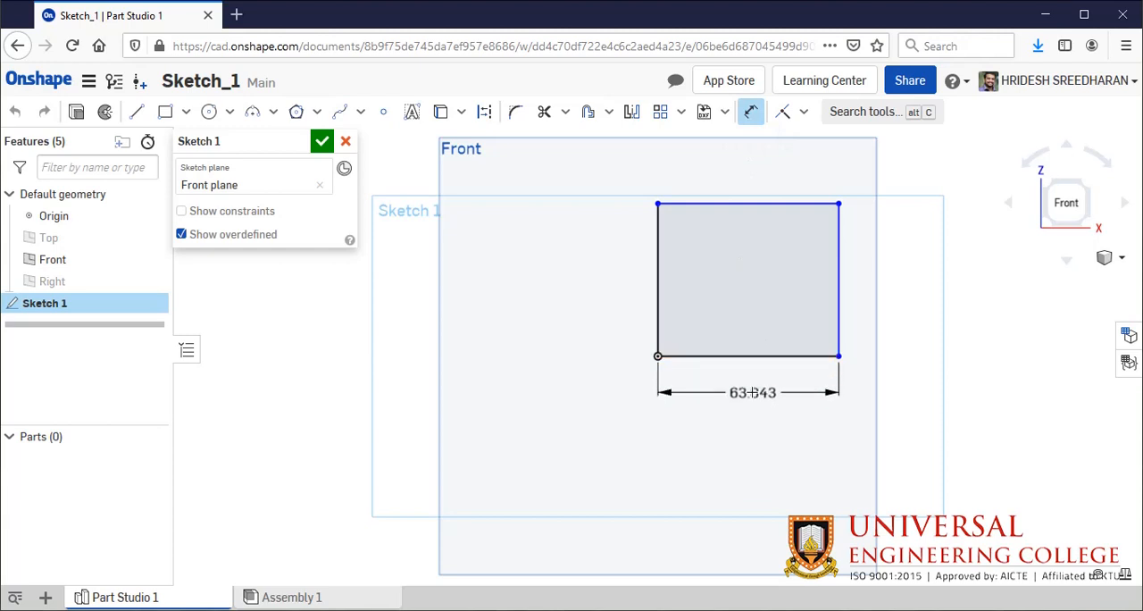
pyautogui.click(753, 392)
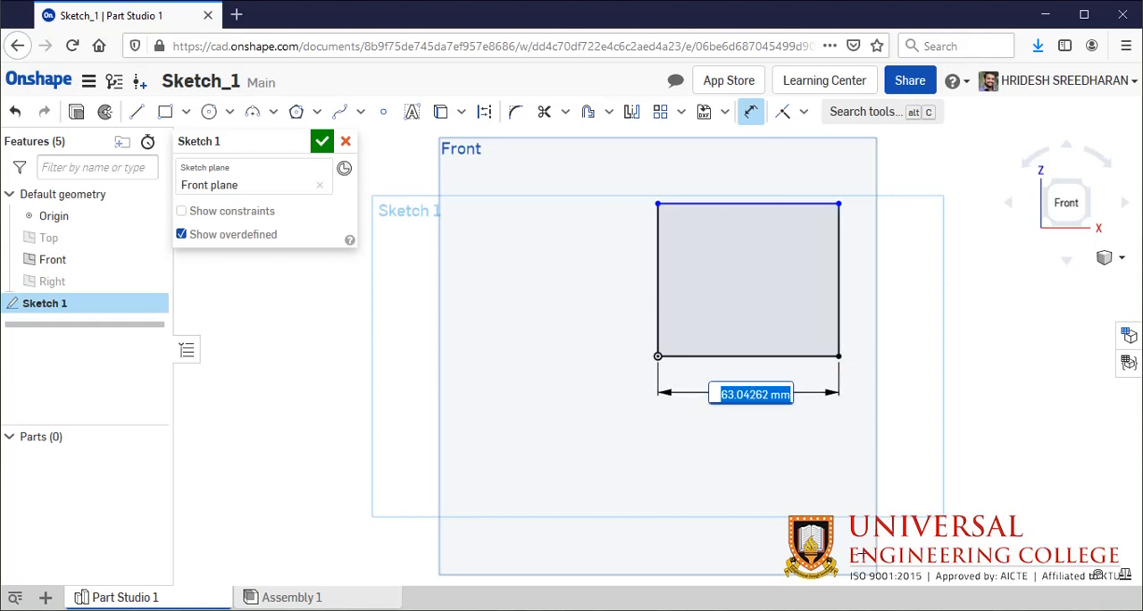
pyautogui.write('100')
pyautogui.press('Return')
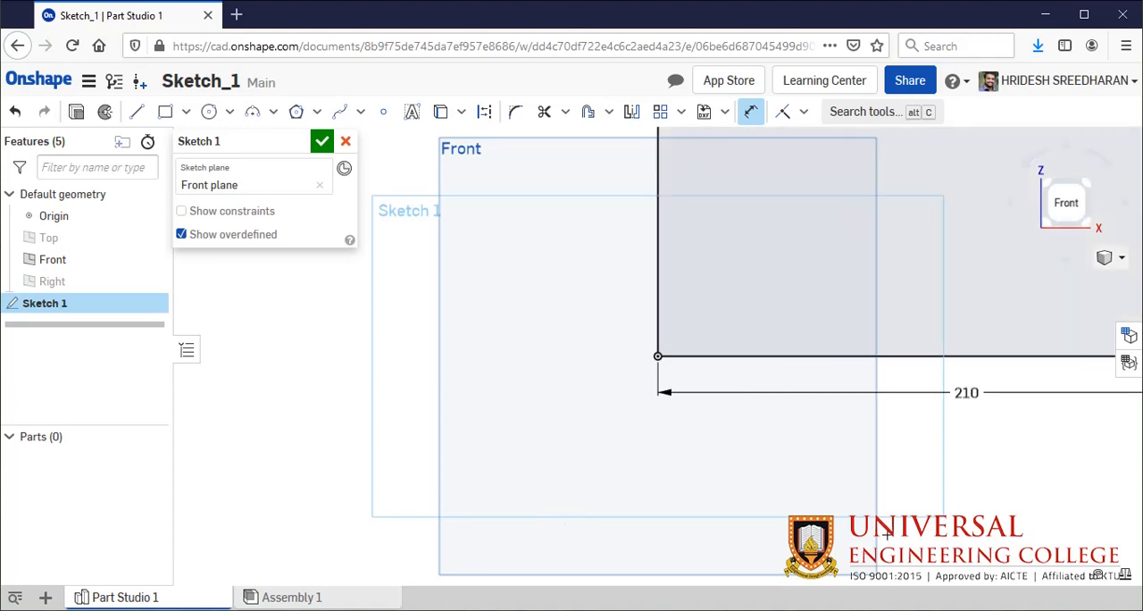
# - Dimension the rectangle's left edge to 297 mm and bring the whole rectangle into view
pyautogui.click(659, 270)
pyautogui.click(580, 270)
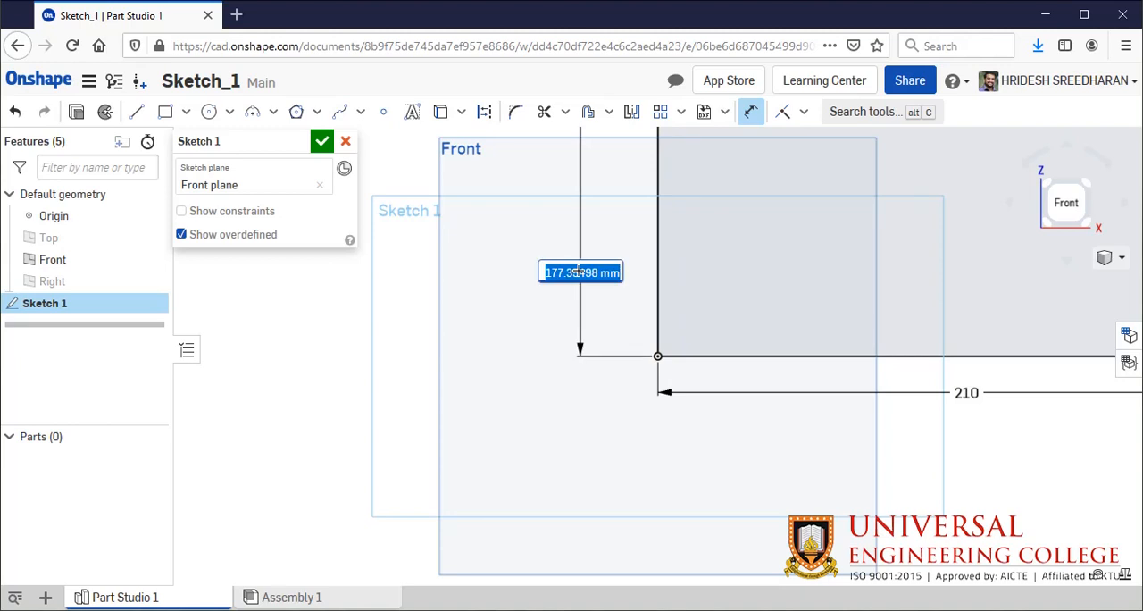
pyautogui.write('297')
pyautogui.press('Return')
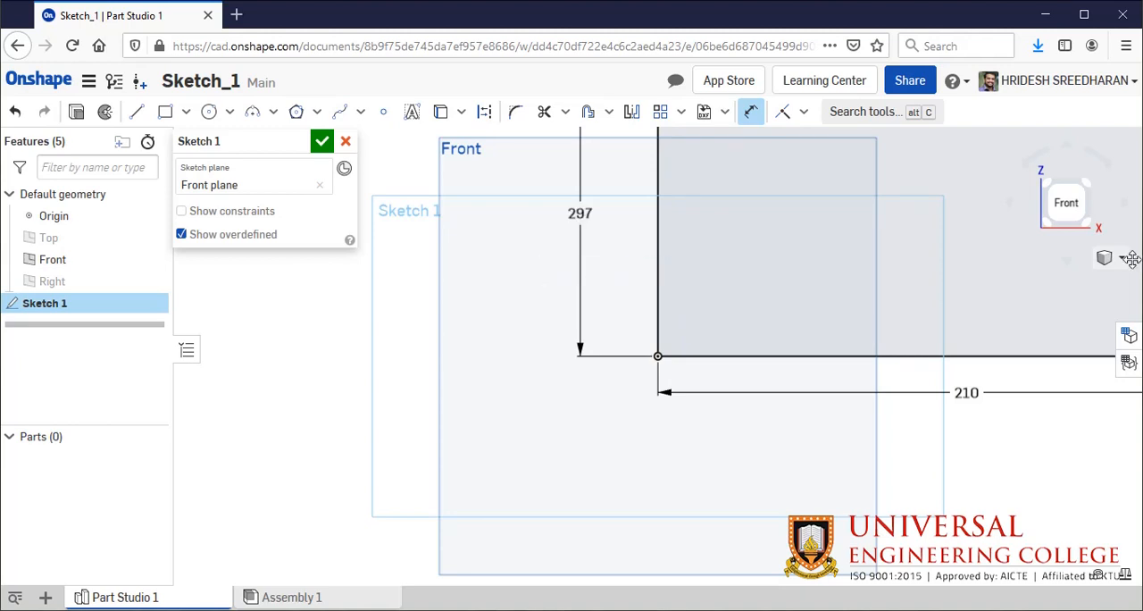
pyautogui.click(1067, 202)
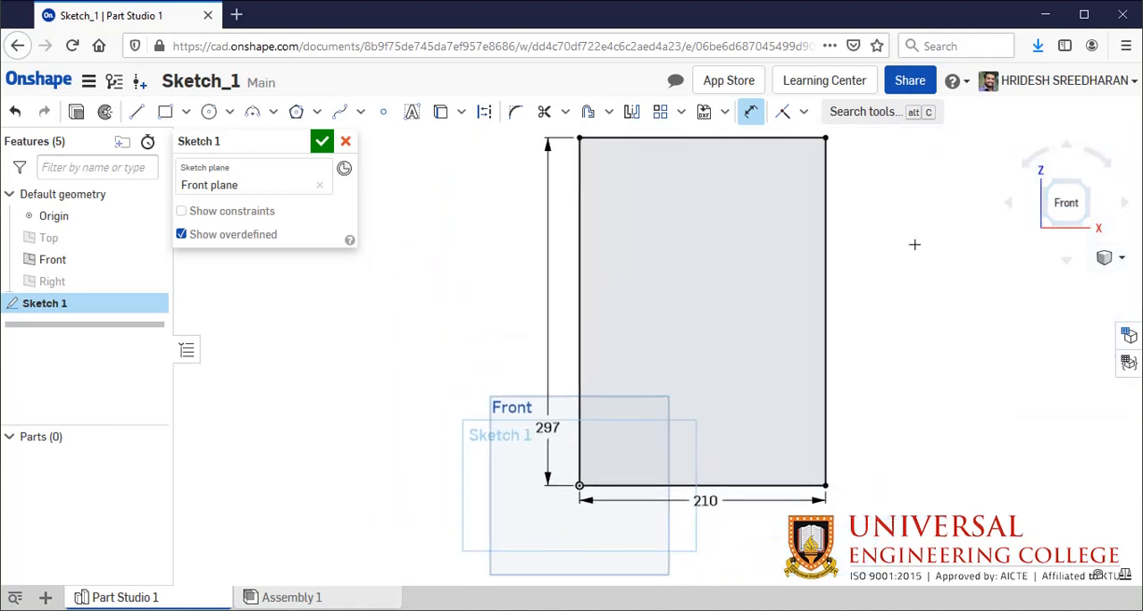
pyautogui.moveTo(913, 243)
pyautogui.mouseDown(button='middle')
pyautogui.moveTo(890, 320)
pyautogui.moveTo(879, 286)
pyautogui.mouseUp(button='middle')
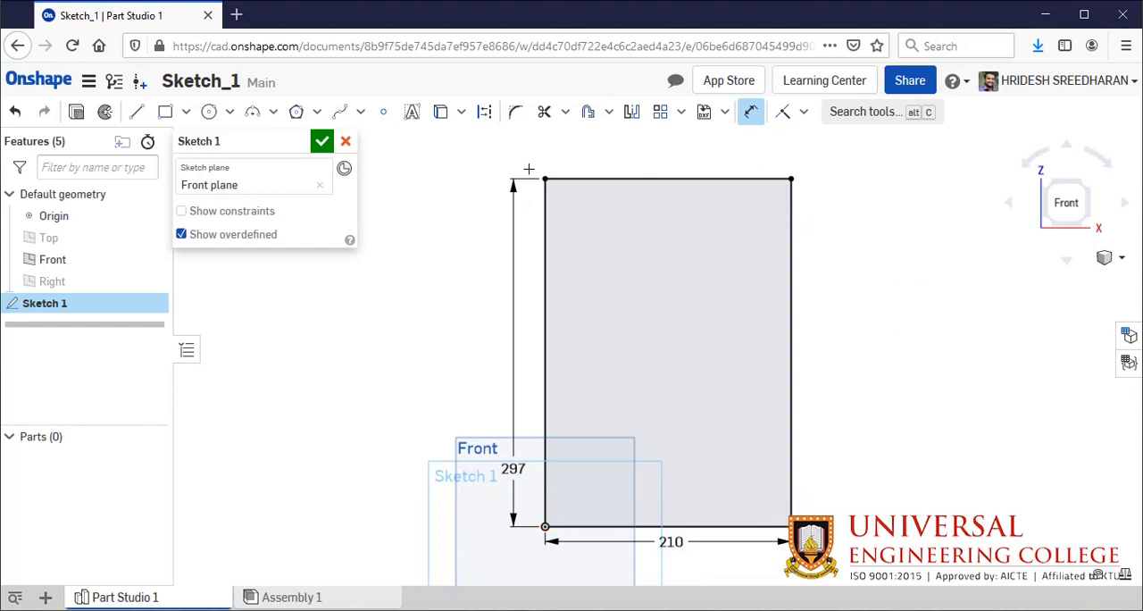
pyautogui.scroll(-1, 520, 450)
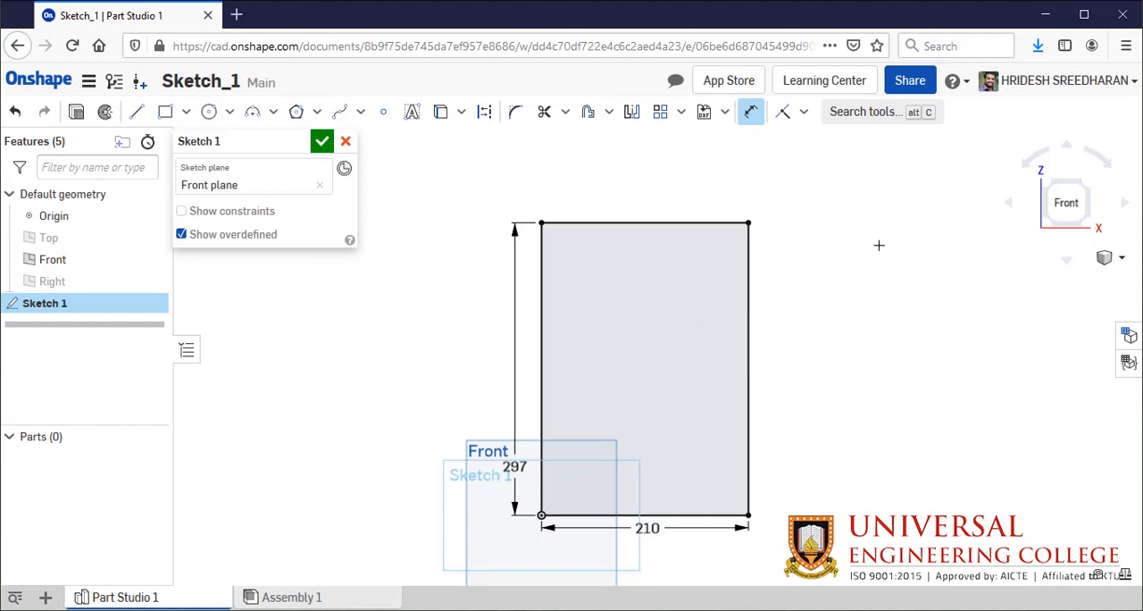
# - Offset the rectangle's left edge 20 mm inward
pyautogui.scroll(1, 878, 246)
pyautogui.scroll(-1, 876, 246)
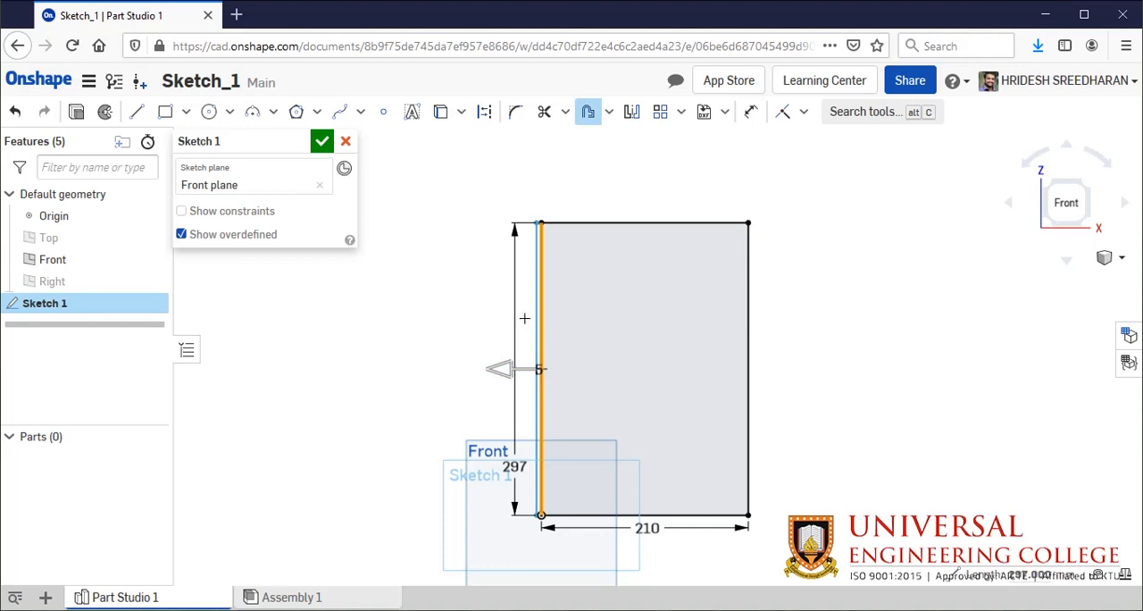
pyautogui.click(499, 370)
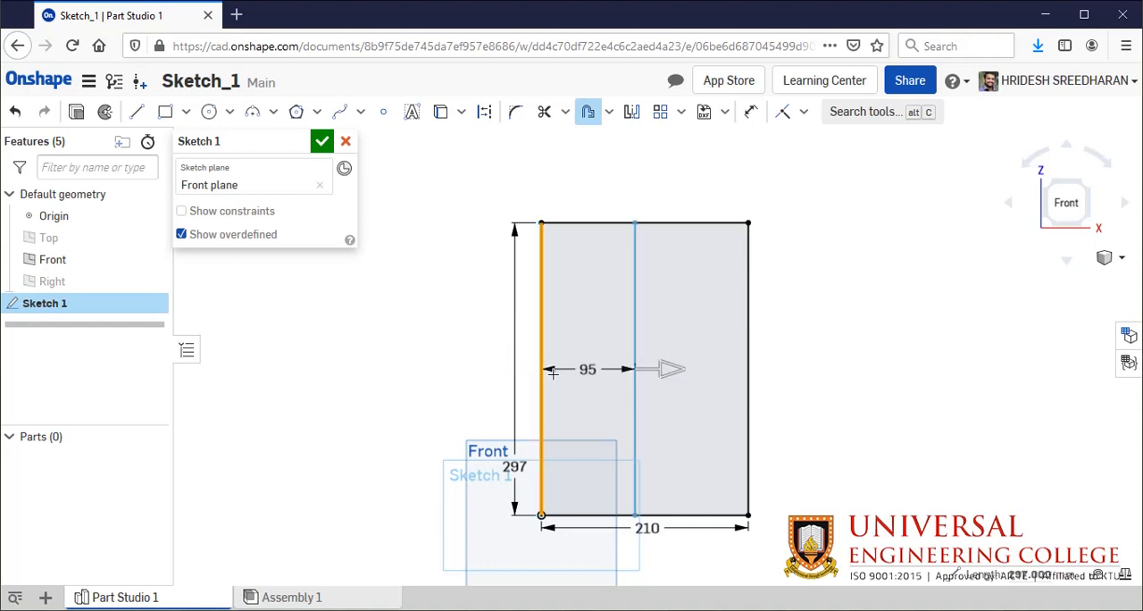
pyautogui.click(585, 369)
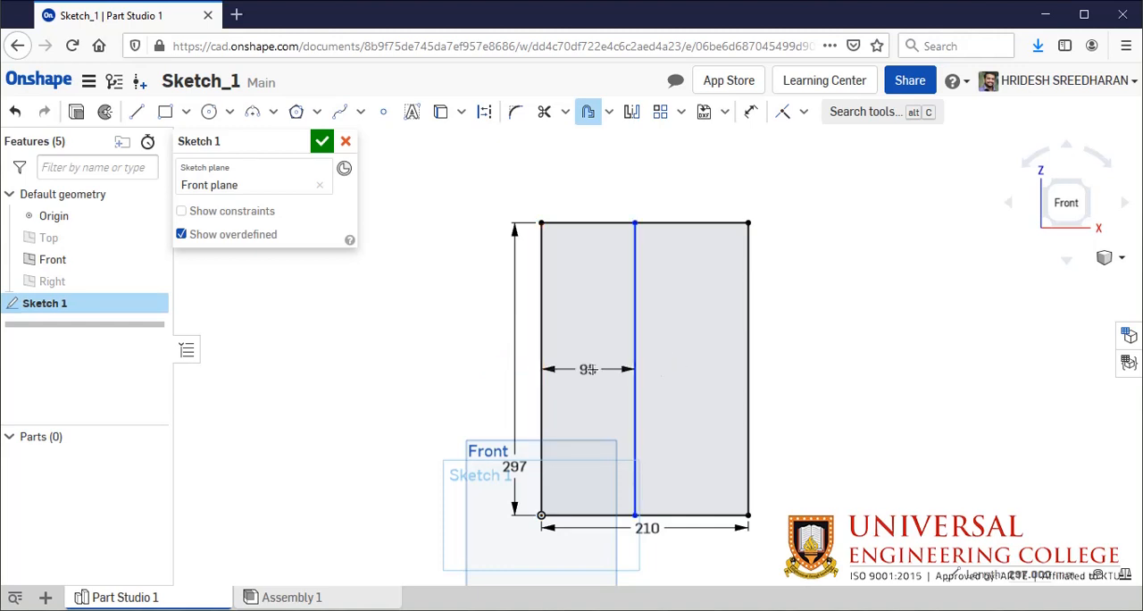
pyautogui.doubleClick(590, 364)
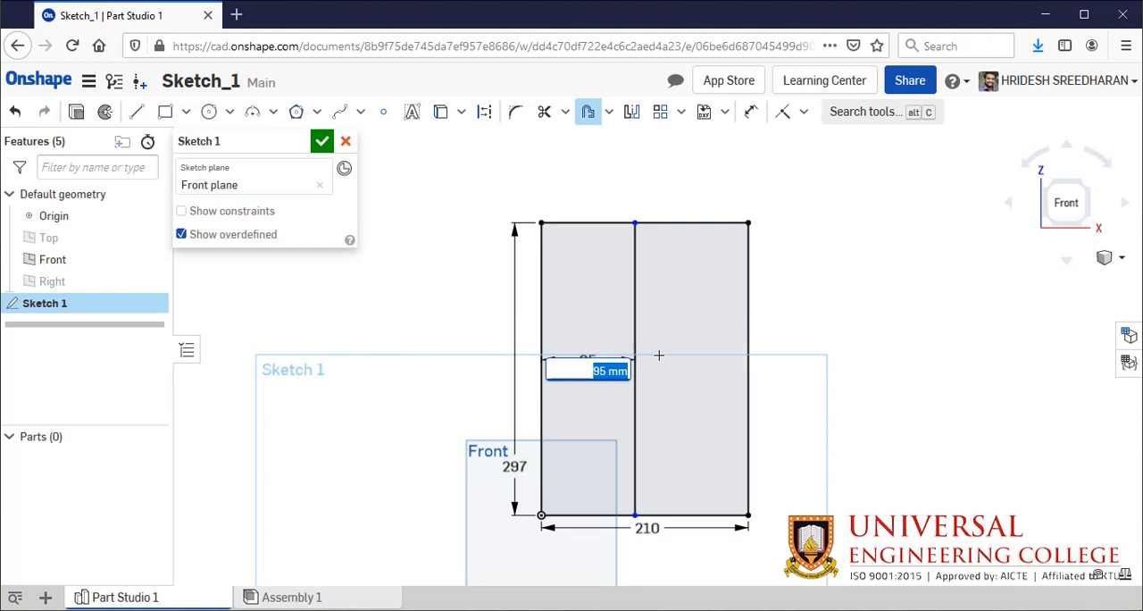
pyautogui.write('20')
pyautogui.press('Escape')
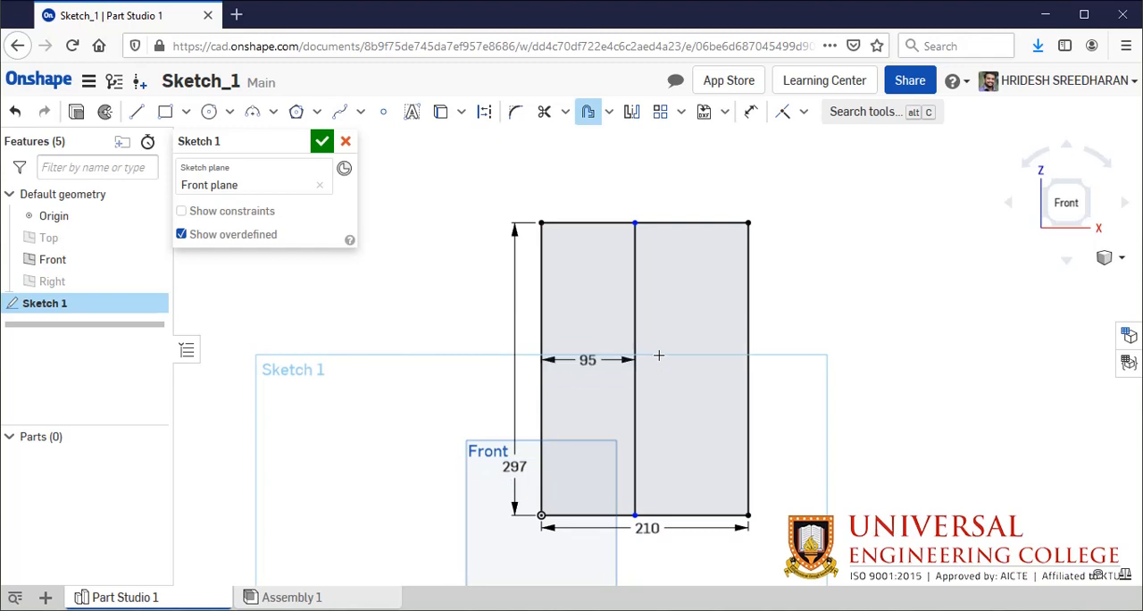
# - Offset the rectangle's right edge 10 mm inward
pyautogui.click(651, 474)
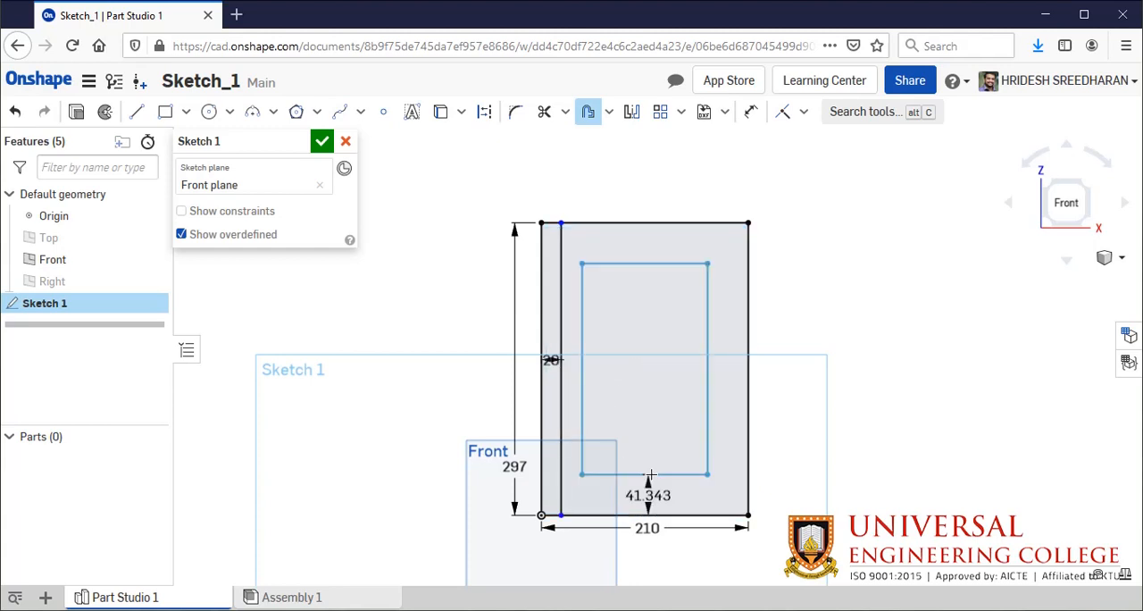
pyautogui.press('Escape')
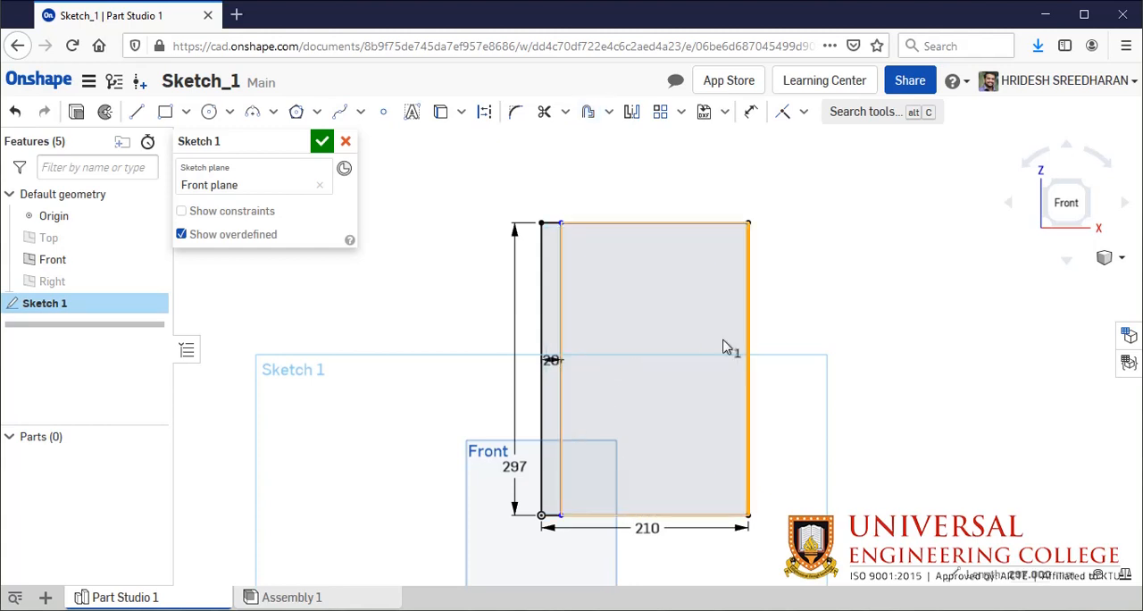
pyautogui.click(588, 115)
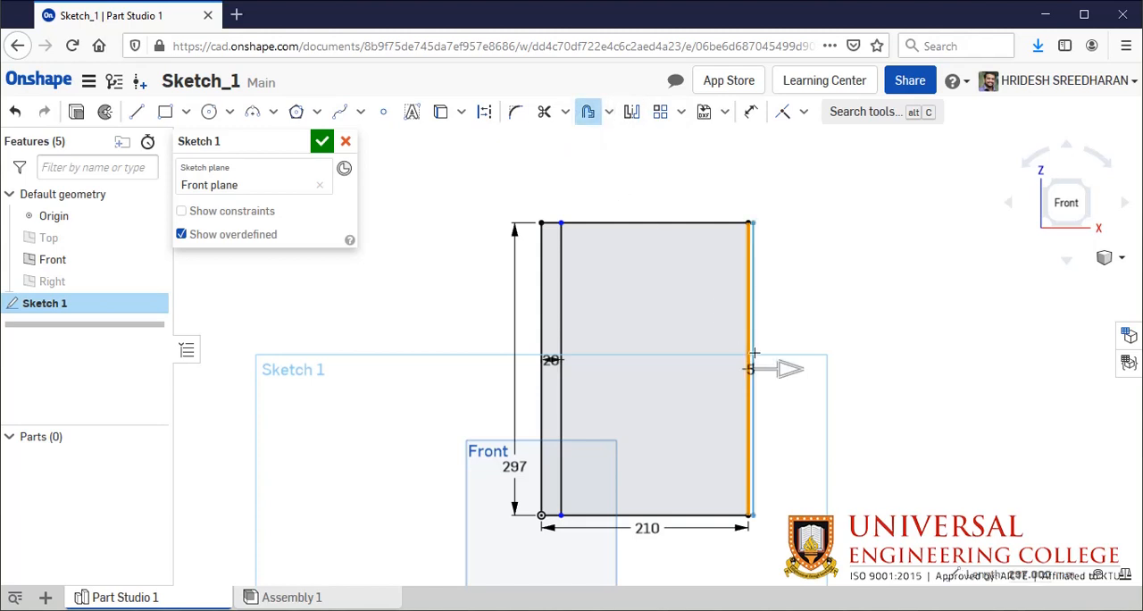
pyautogui.moveTo(781, 364); pyautogui.dragTo(705, 367)
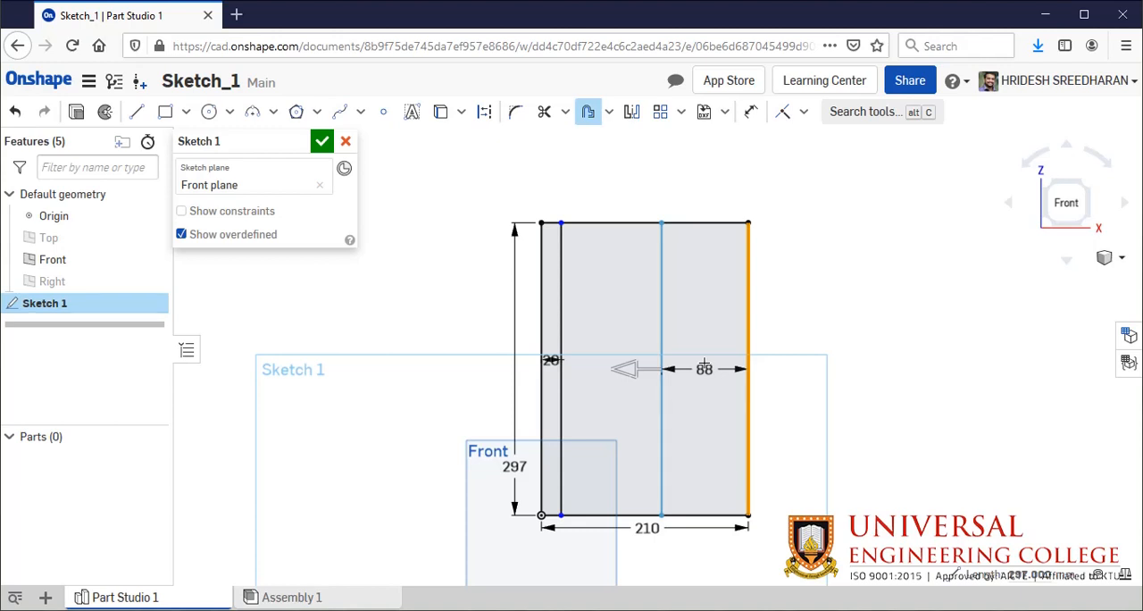
pyautogui.doubleClick(704, 369)
pyautogui.write('1')
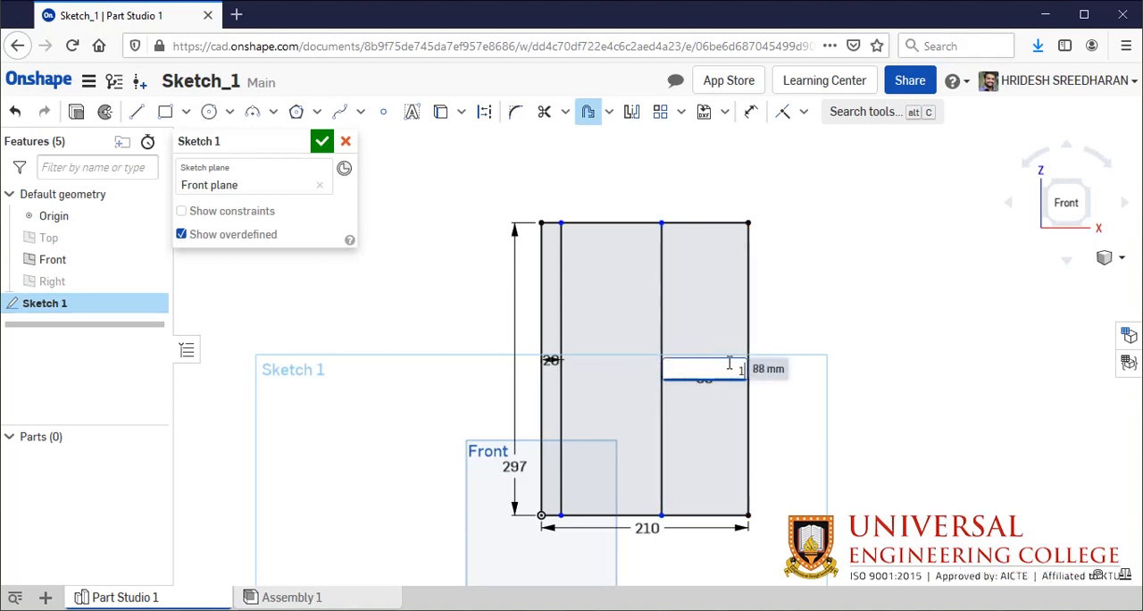
pyautogui.write('0')
pyautogui.press('Return')
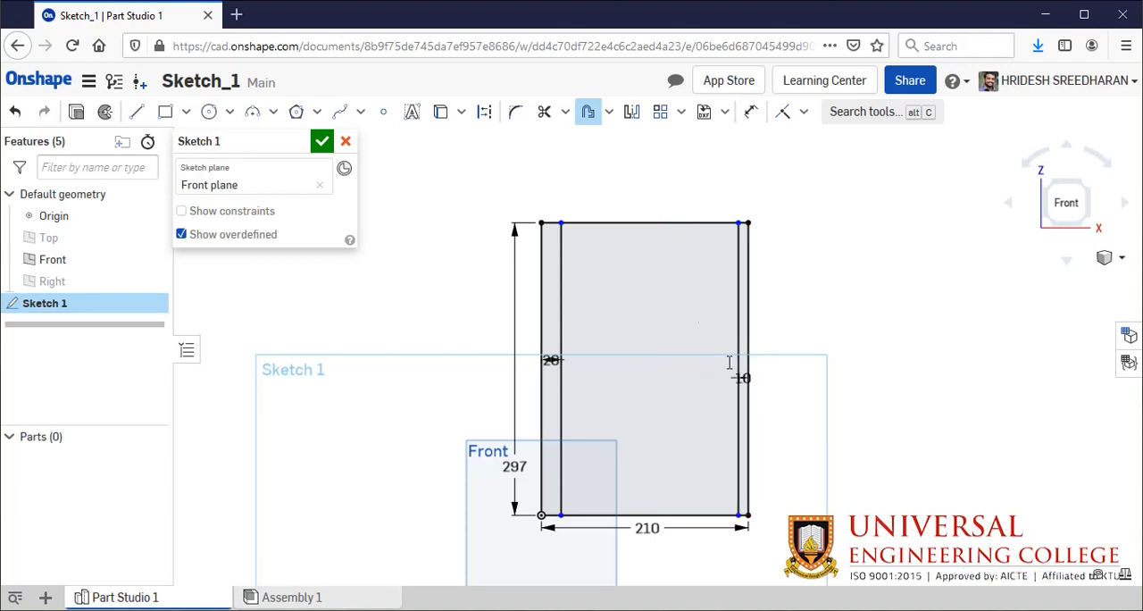
# - Try to offset the rectangle's top edge 10 mm outward and that new line about 45 mm back inward
pyautogui.click(662, 222)
pyautogui.click(661, 200)
pyautogui.write('5')
pyautogui.press('Return')
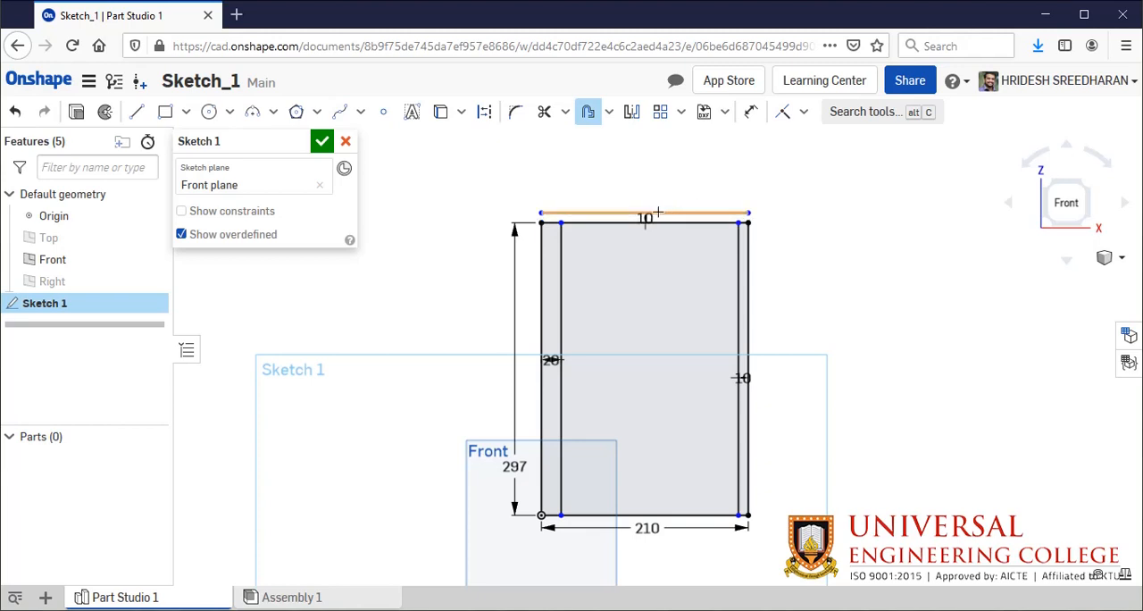
pyautogui.click(656, 212)
pyautogui.click(658, 257)
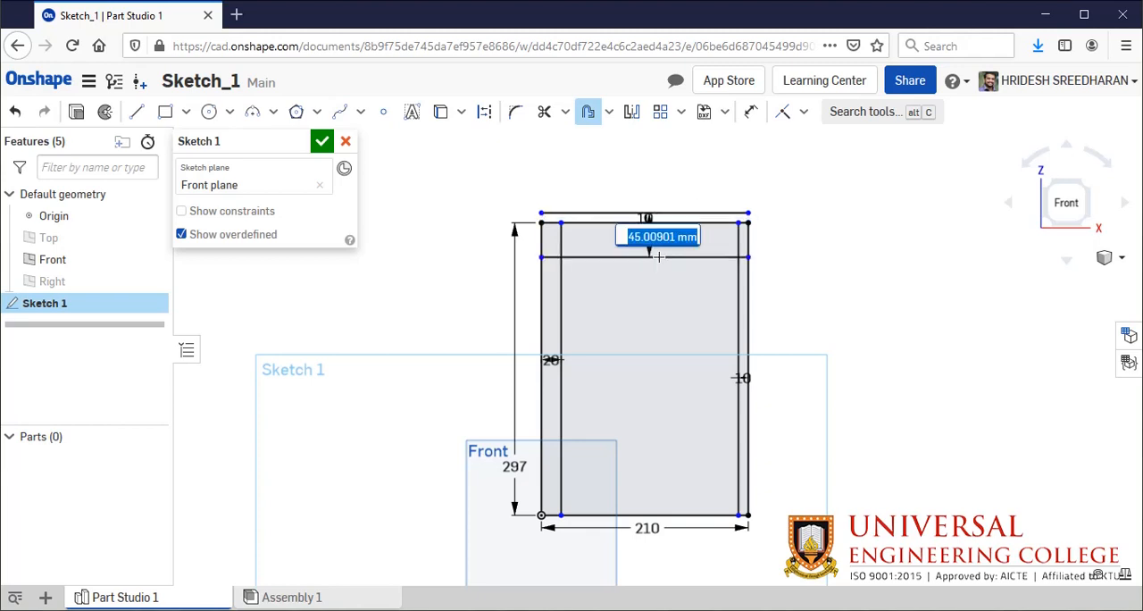
pyautogui.press('Return')
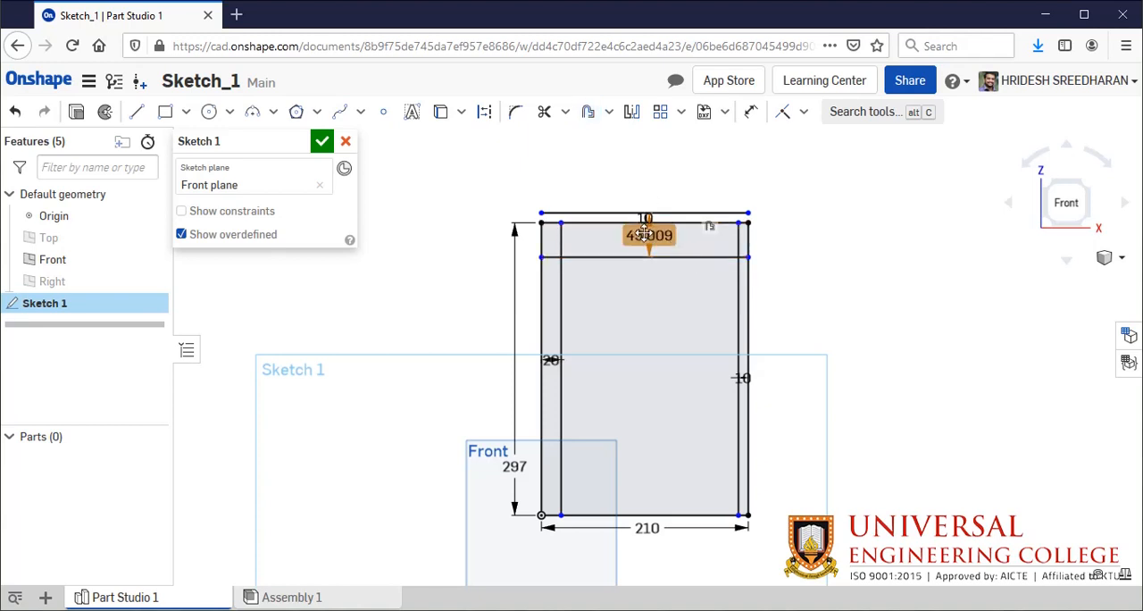
# - Delete the two horizontal offset lines, one inside and one above the rectangle
pyautogui.click(680, 261)
pyautogui.press('Delete')
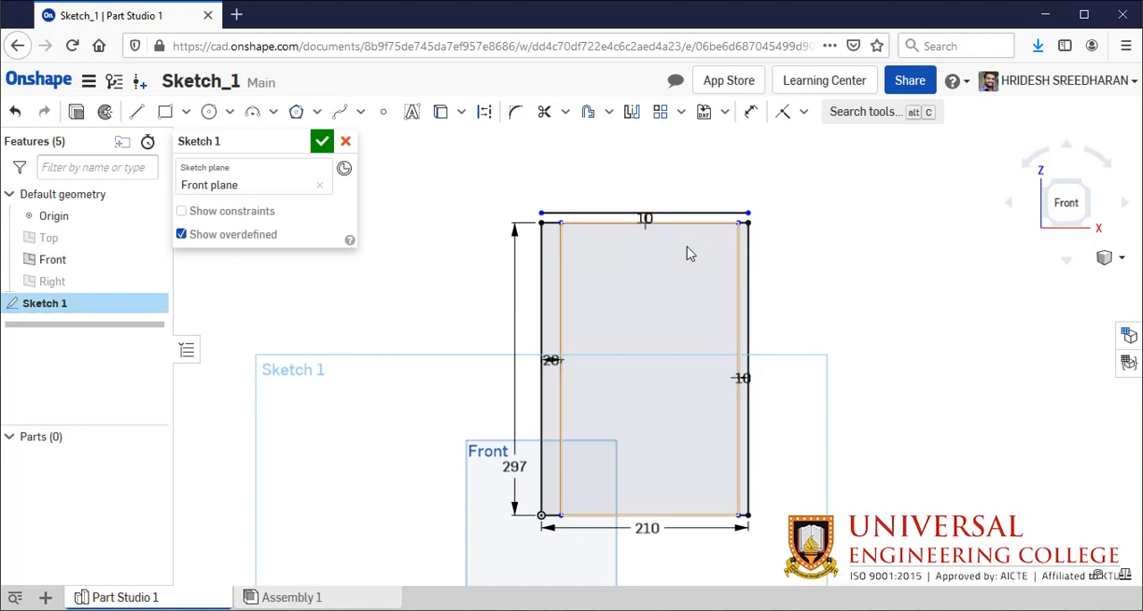
pyautogui.click(679, 214)
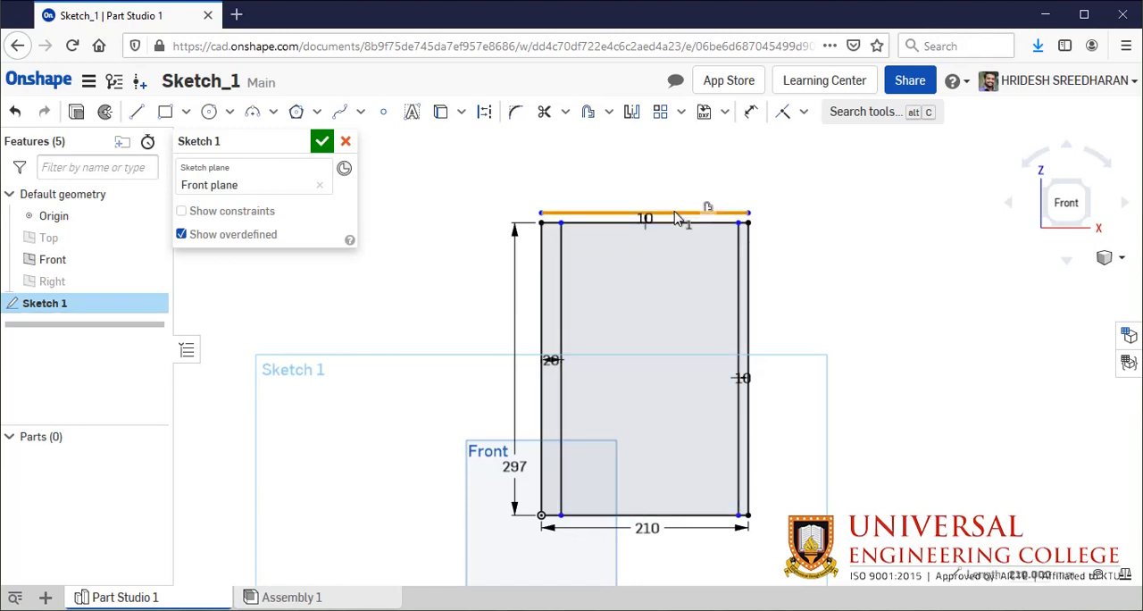
pyautogui.press('Delete')
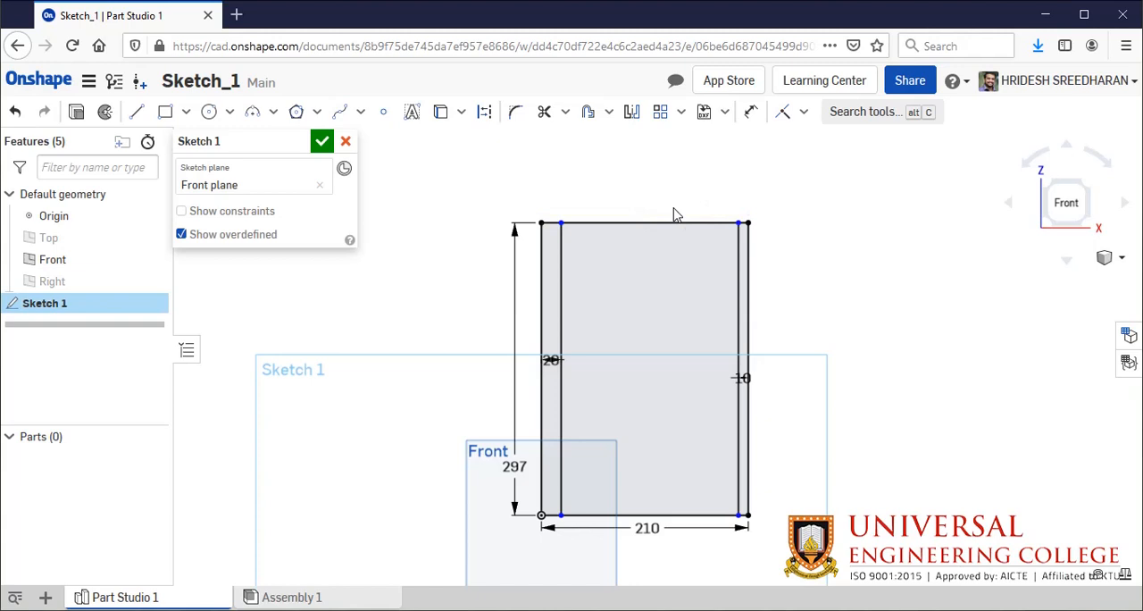
# - Offset the rectangle's top edge 10 mm inward
pyautogui.click(589, 113)
pyautogui.click(631, 220)
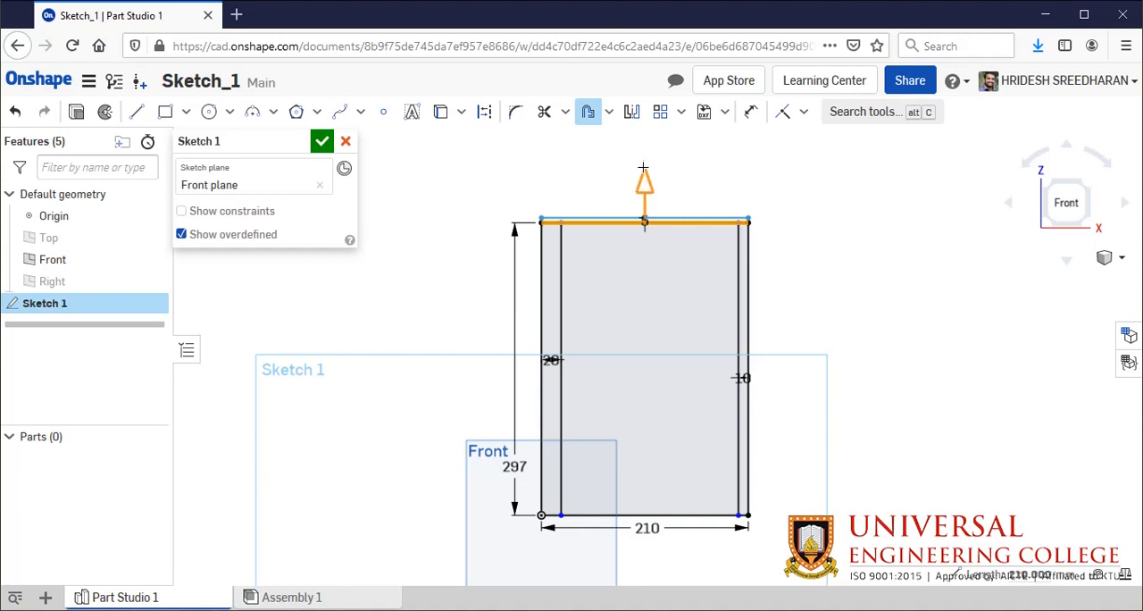
pyautogui.moveTo(645, 172); pyautogui.dragTo(655, 303)
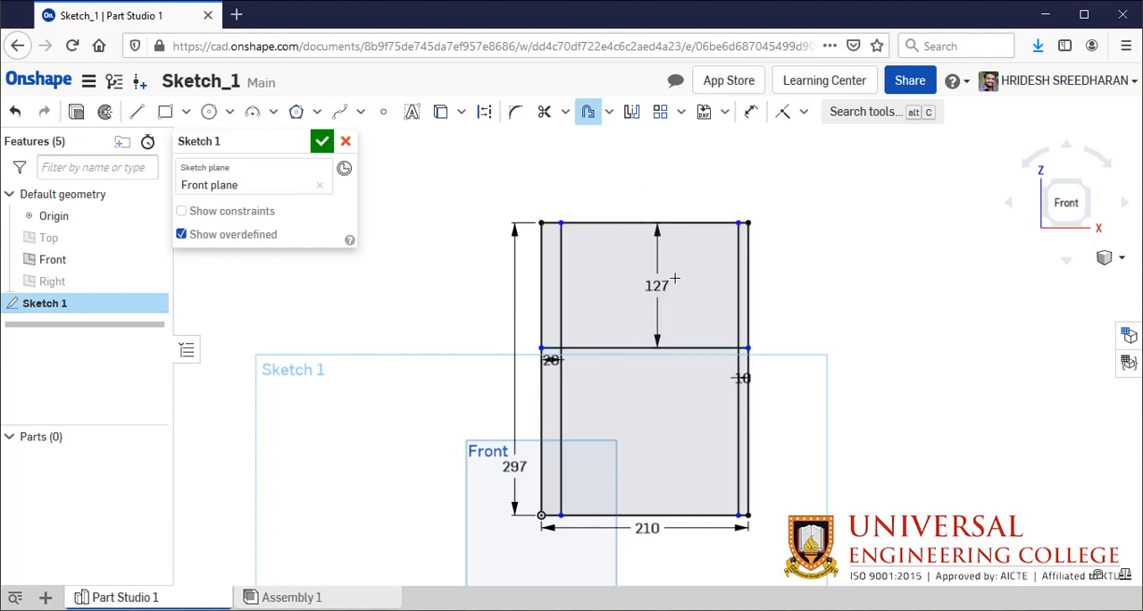
pyautogui.doubleClick(674, 280)
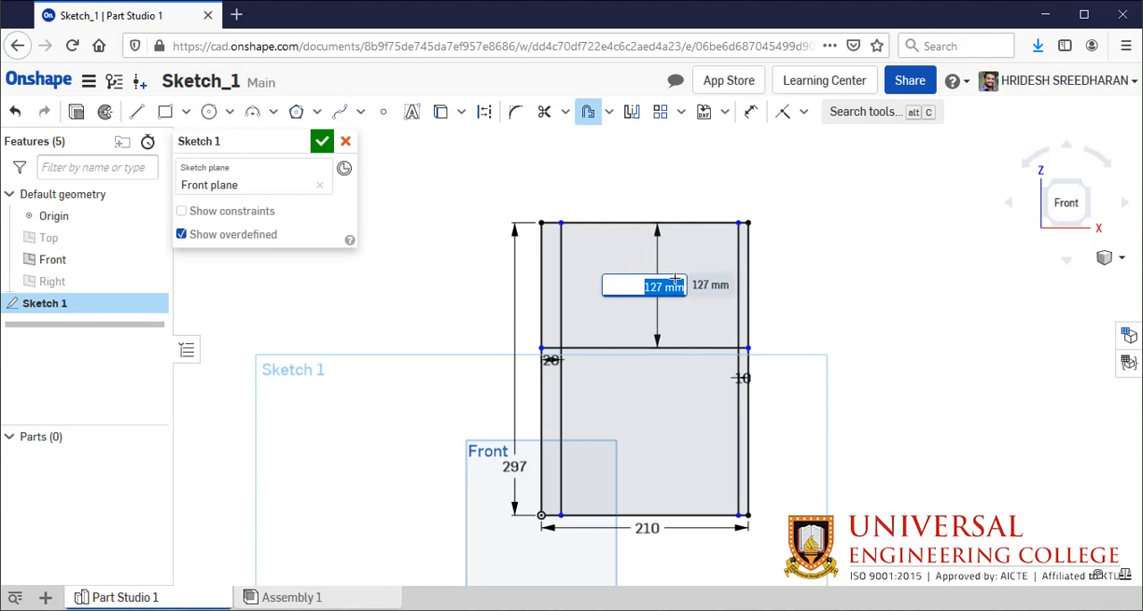
pyautogui.press('BackSpace')
pyautogui.press('Escape')
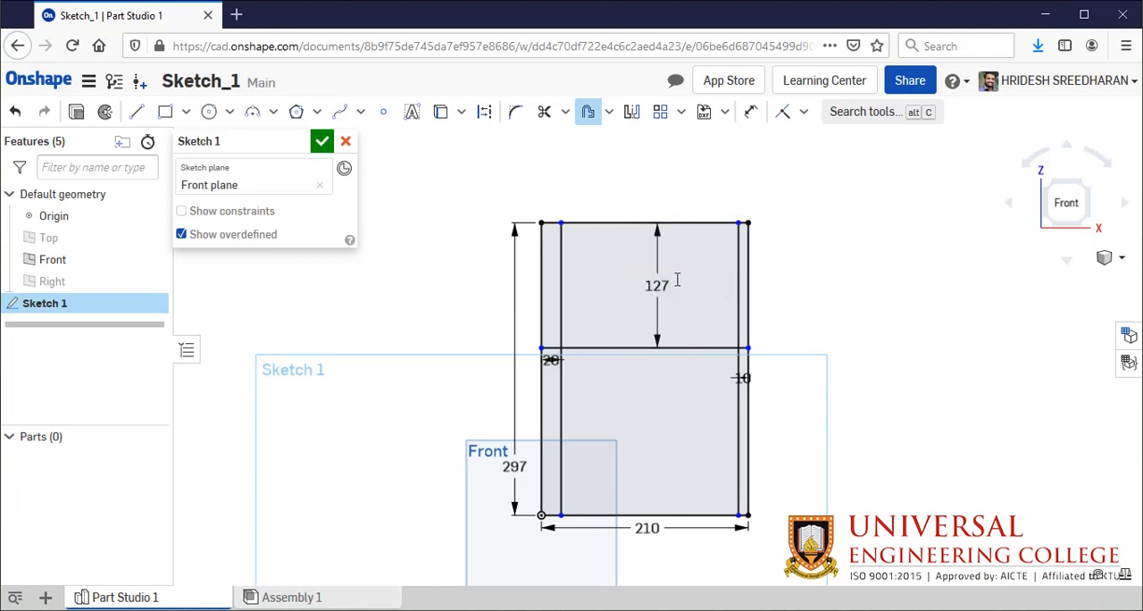
# - Offset the rectangle's bottom edge 10 mm inward
pyautogui.click(620, 514)
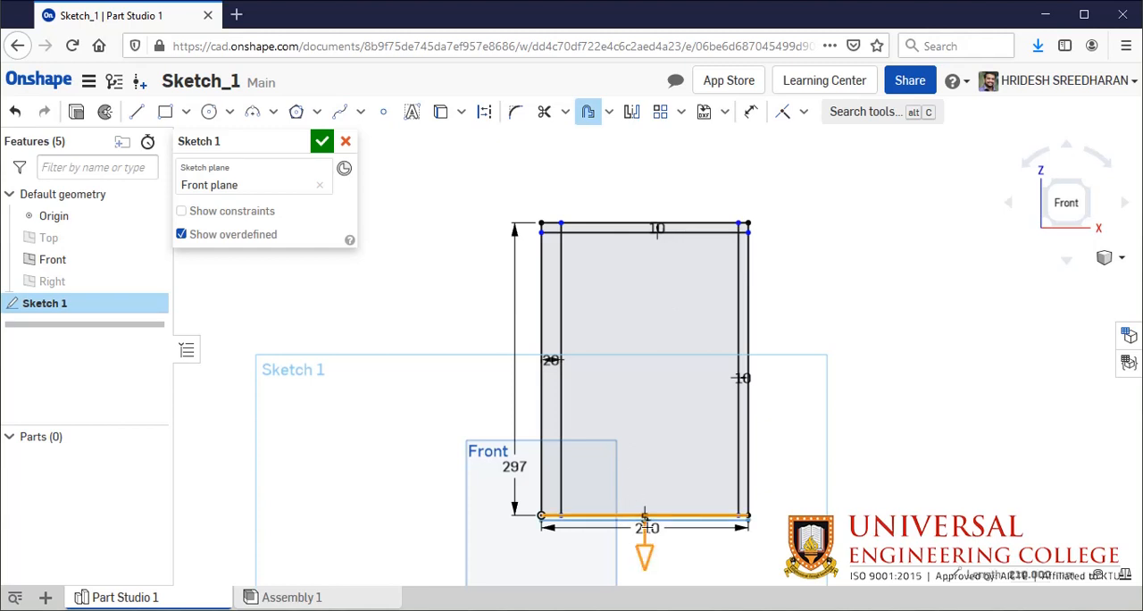
pyautogui.moveTo(645, 556); pyautogui.dragTo(655, 494)
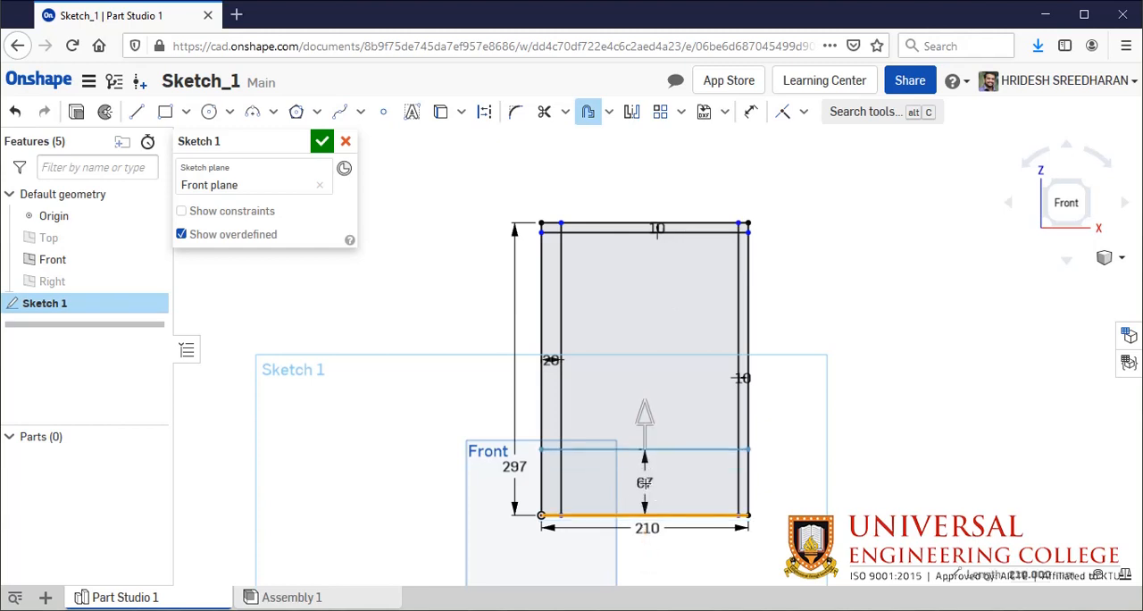
pyautogui.click(645, 483)
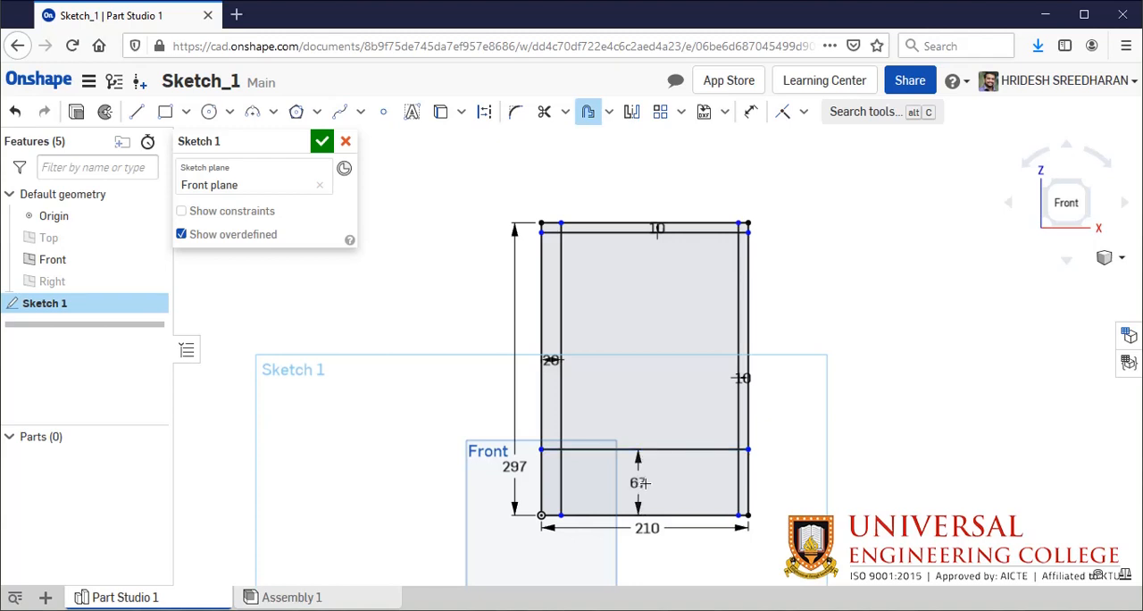
pyautogui.doubleClick(645, 483)
pyautogui.press('Return')
pyautogui.write('10')
pyautogui.press('Return')
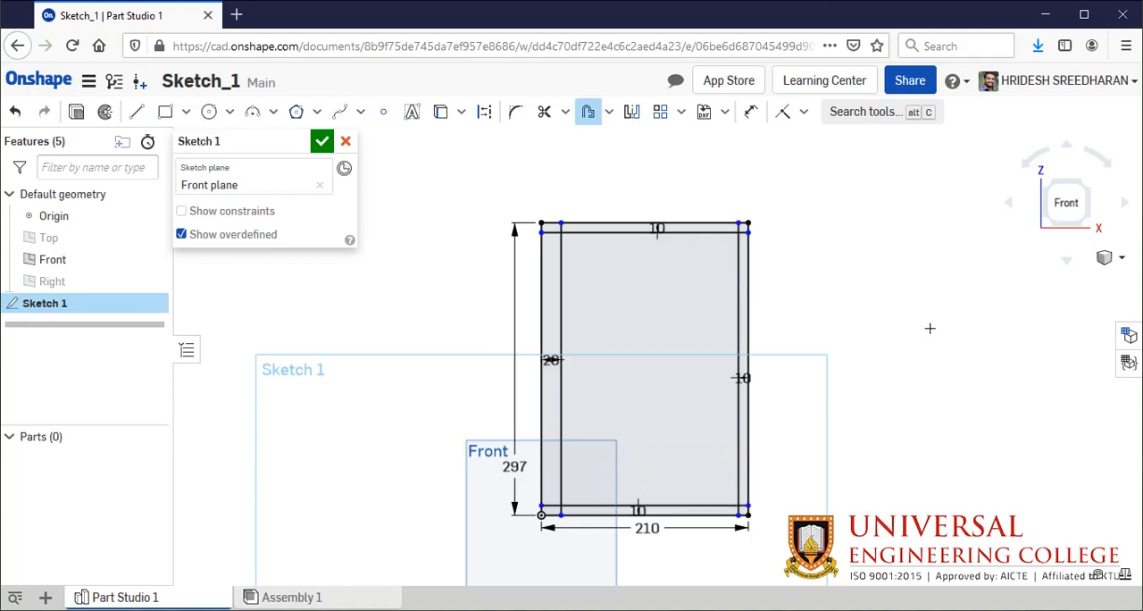
# - Trim the overhanging ends of the inner offset lines at the rectangle's upper-left corner
pyautogui.scroll(2, 758, 322)
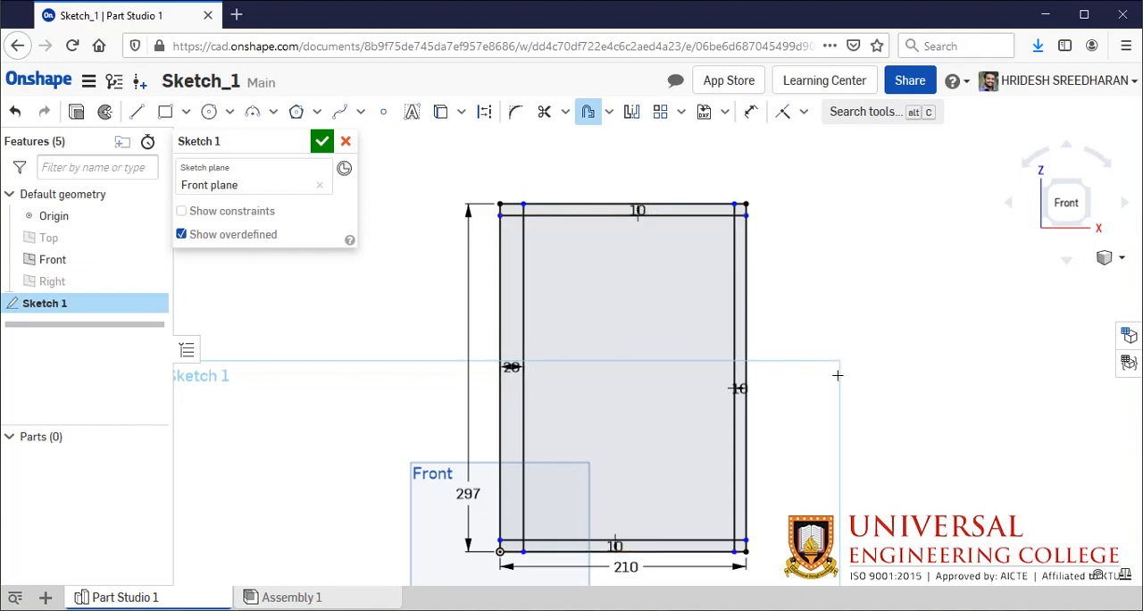
pyautogui.scroll(3, 538, 178)
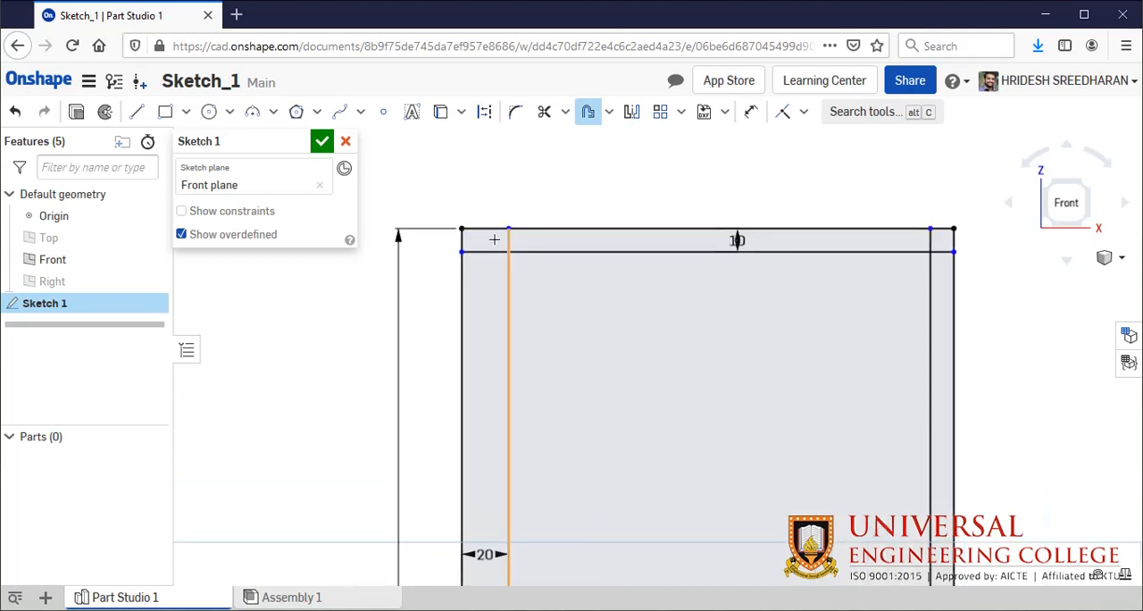
pyautogui.scroll(2, 693, 236)
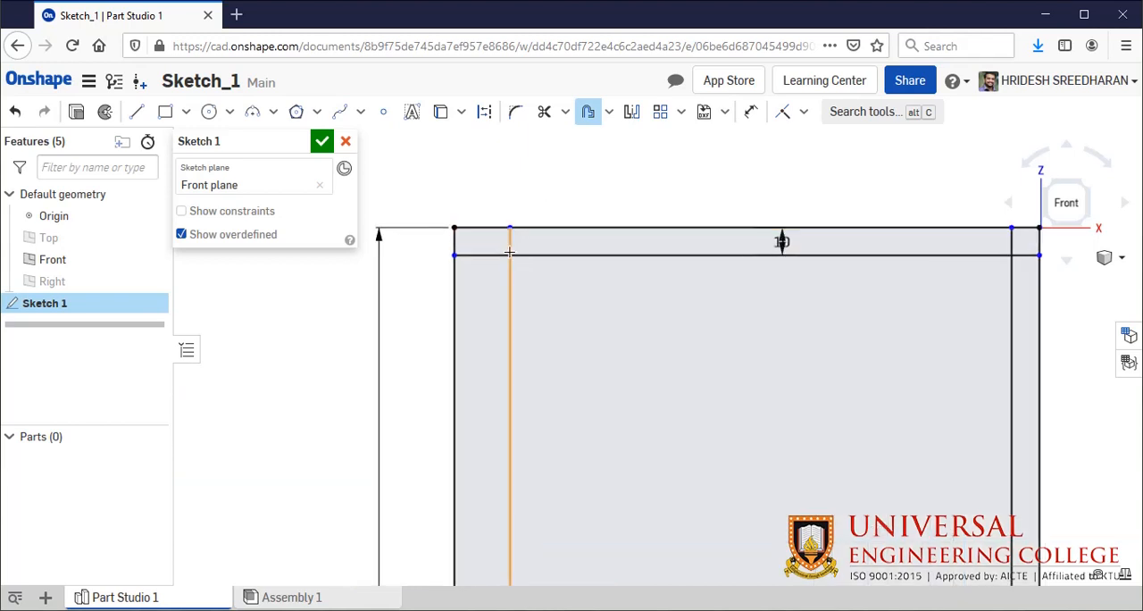
pyautogui.scroll(2, 546, 202)
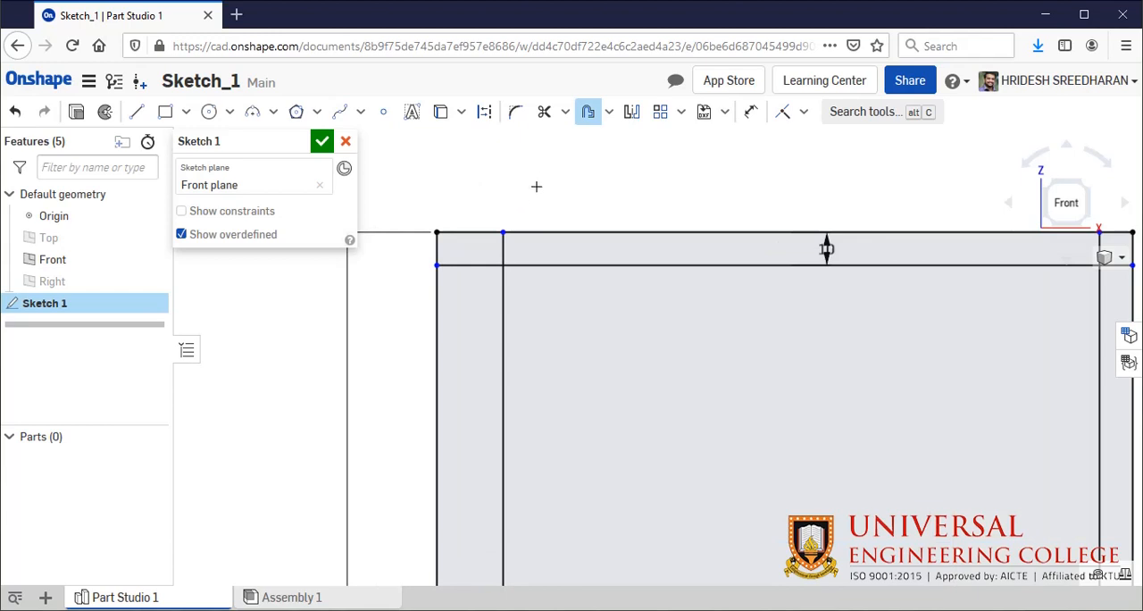
pyautogui.click(544, 116)
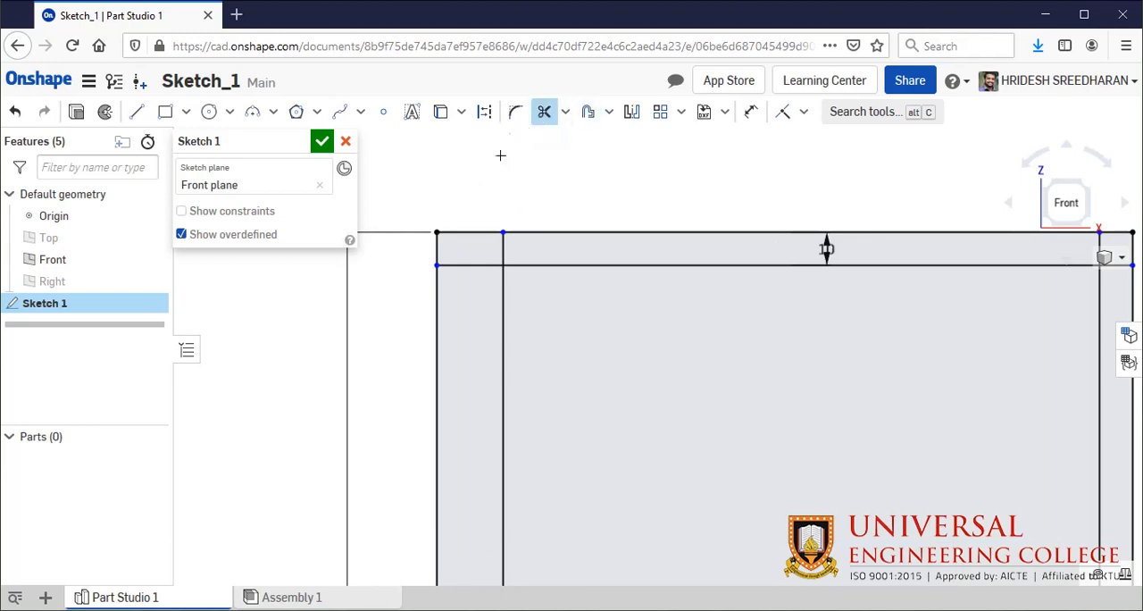
pyautogui.click(471, 264)
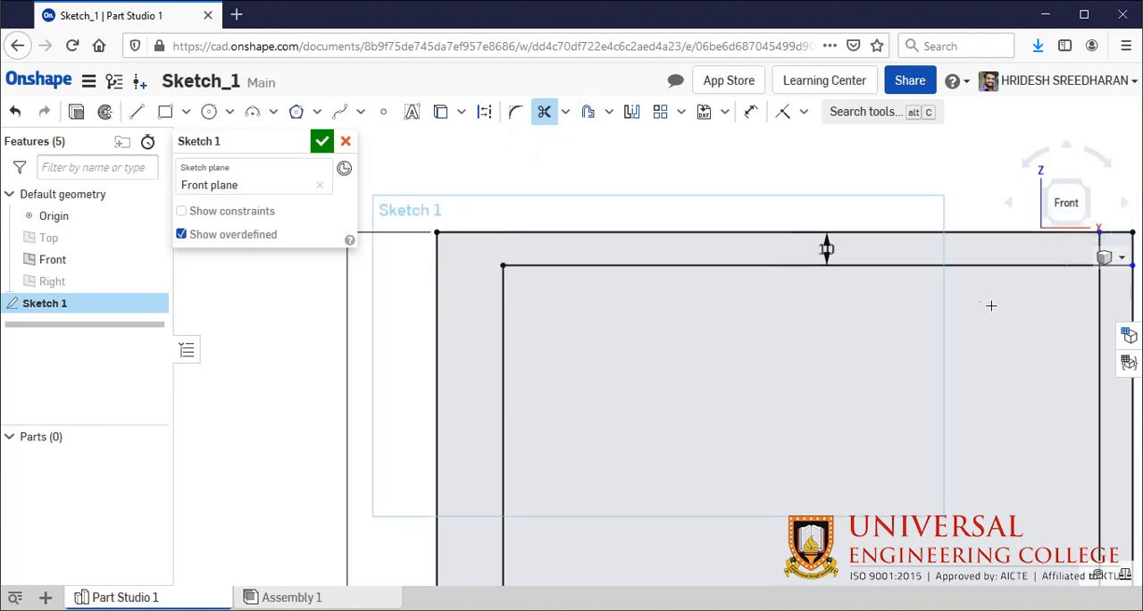
# - Trim the overhanging ends of the inner offset lines at the rectangle's upper-right corner
pyautogui.moveTo(814, 333); pyautogui.dragTo(702, 331, button='middle')
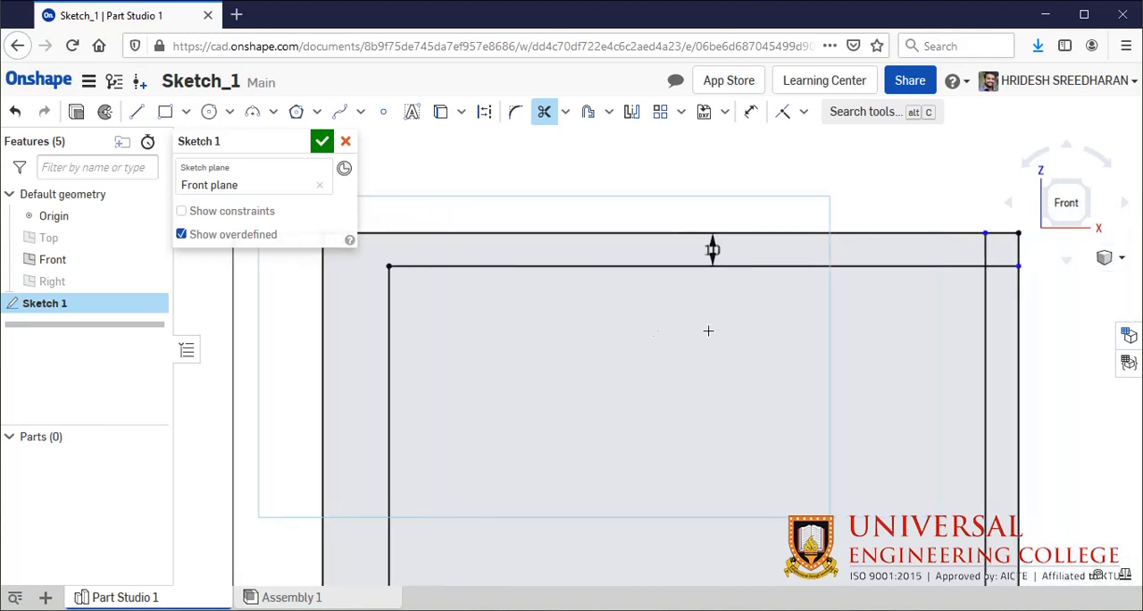
pyautogui.click(1003, 260)
pyautogui.click(987, 249)
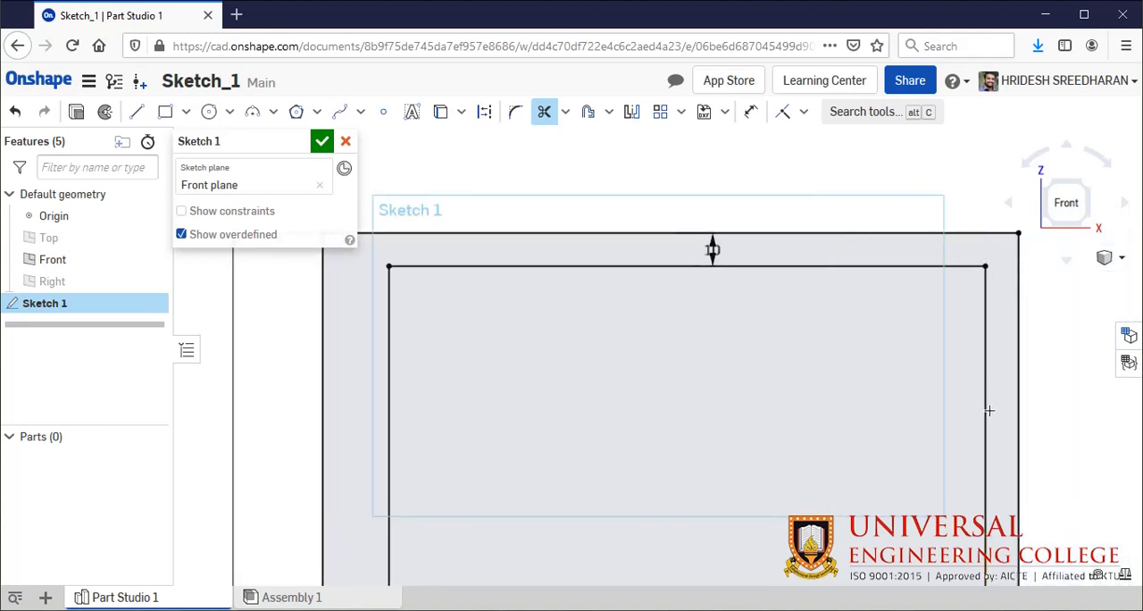
# - Trim the overhanging ends of the inner offset lines at the rectangle's lower-right corner
pyautogui.scroll(-1, 1015, 401)
pyautogui.scroll(-4, 1019, 401)
pyautogui.moveTo(903, 485); pyautogui.dragTo(883, 401, button='middle')
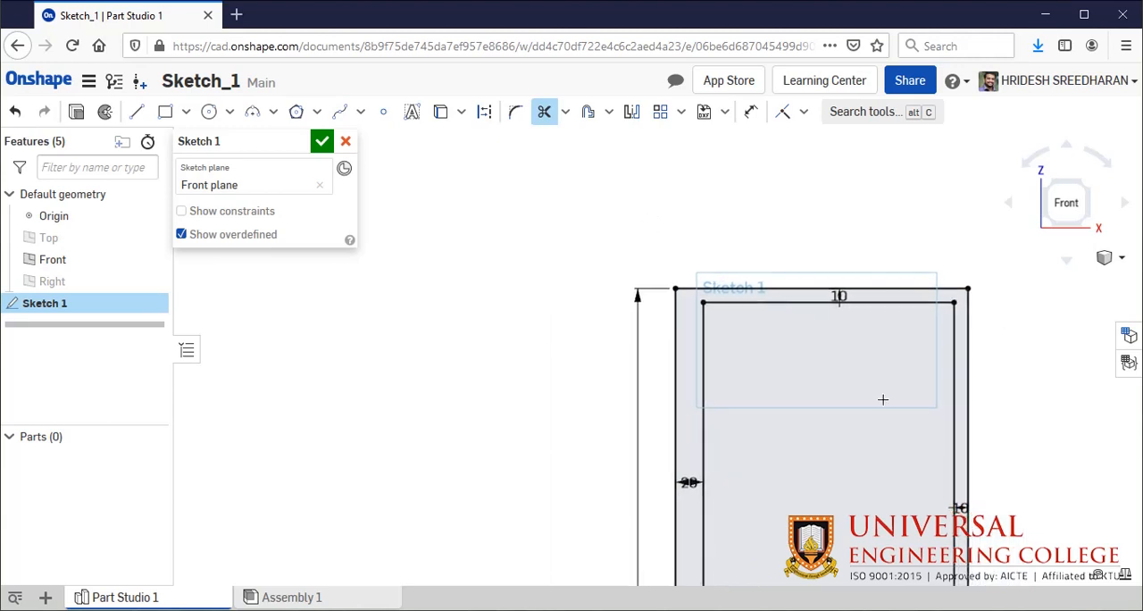
pyautogui.scroll(-3, 987, 503)
pyautogui.scroll(1, 991, 554)
pyautogui.moveTo(1050, 502); pyautogui.dragTo(758, 239, button='middle')
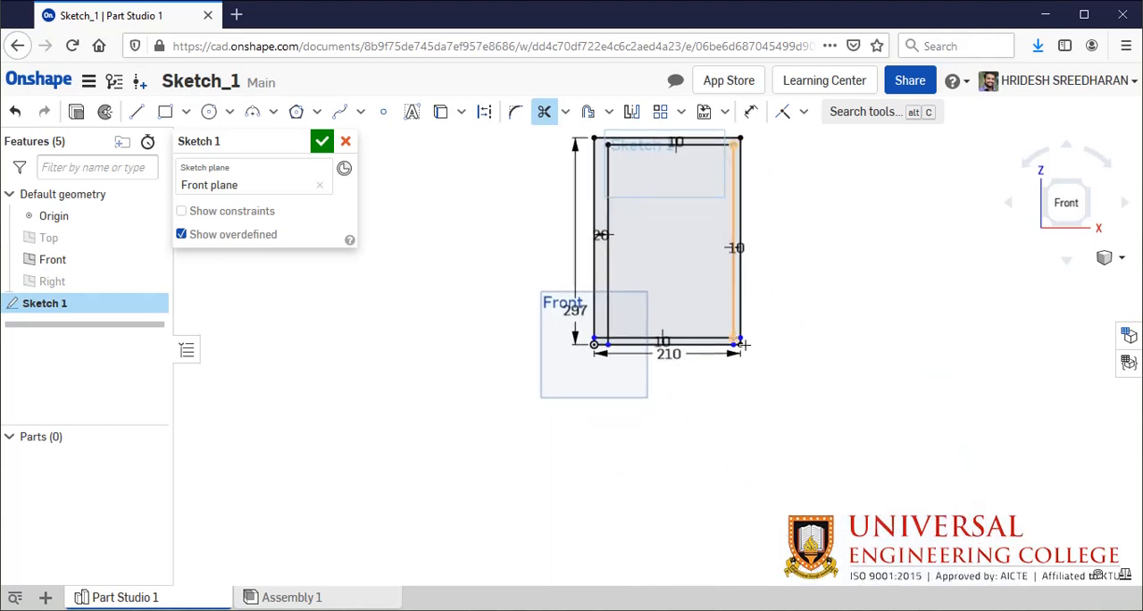
pyautogui.scroll(1, 737, 342)
pyautogui.scroll(3, 738, 342)
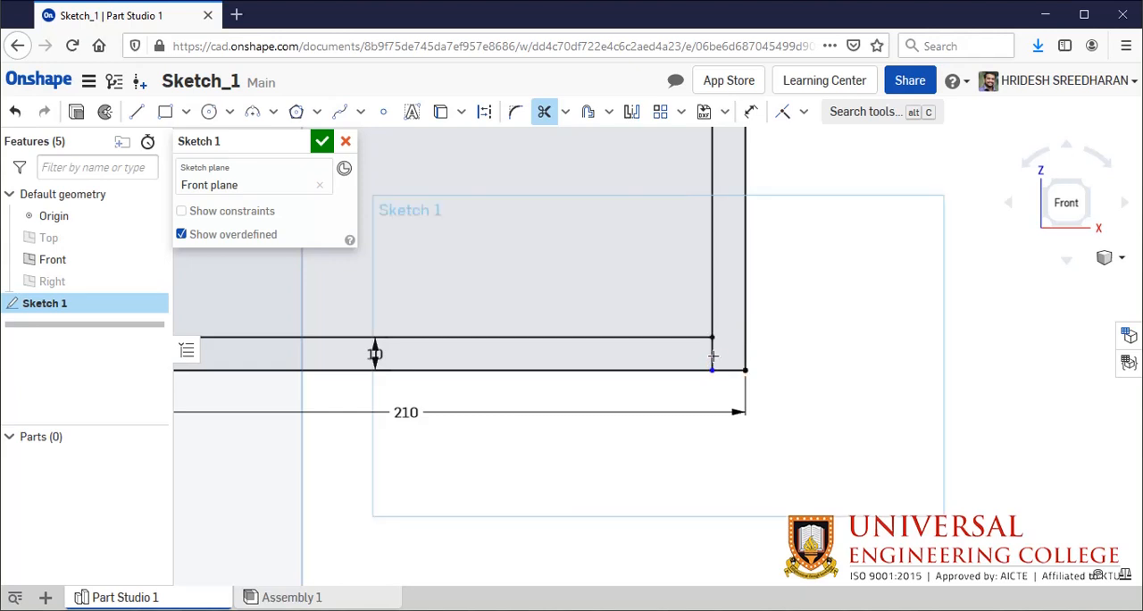
pyautogui.click(712, 356)
# - Trim the overhanging ends of the inner offset lines at the rectangle's lower-left corner
pyautogui.scroll(-2, 553, 302)
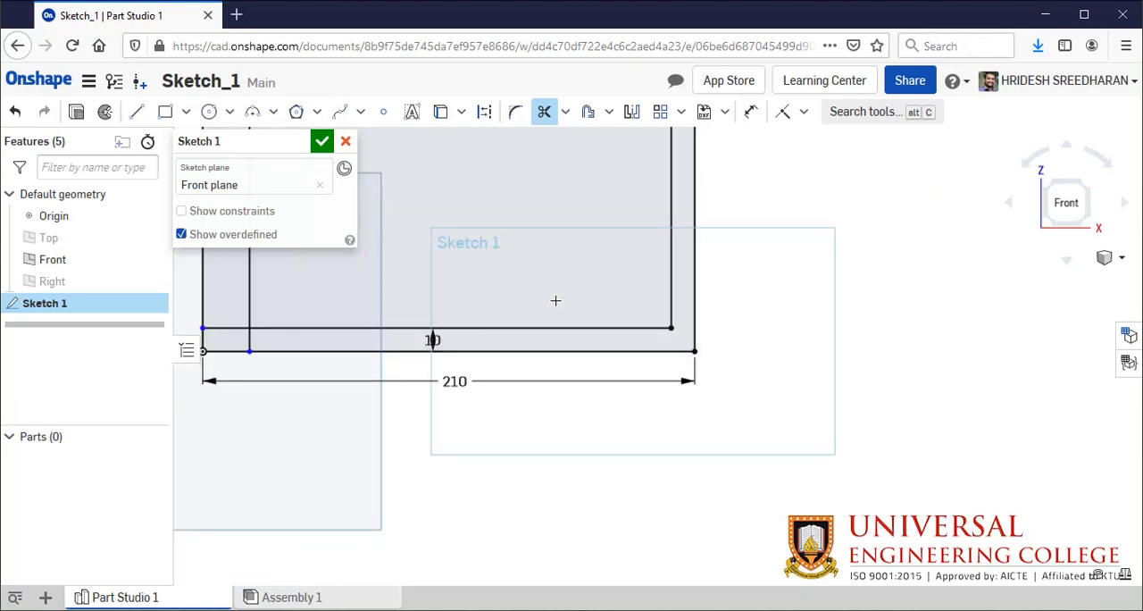
pyautogui.scroll(-3, 456, 257)
pyautogui.moveTo(422, 266); pyautogui.dragTo(824, 381, button='middle')
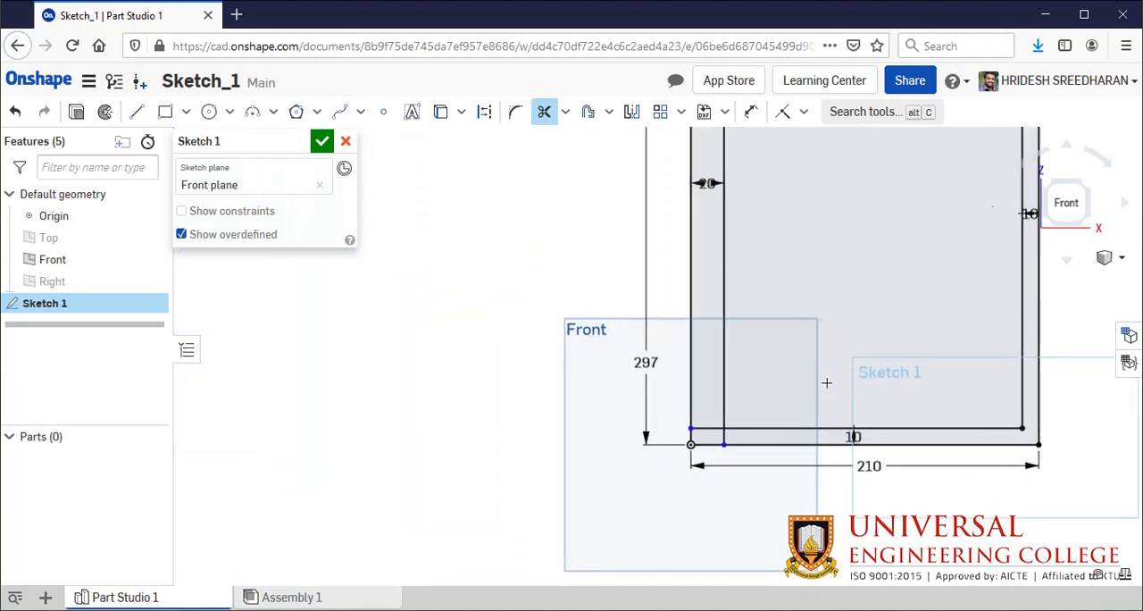
pyautogui.scroll(3, 690, 429)
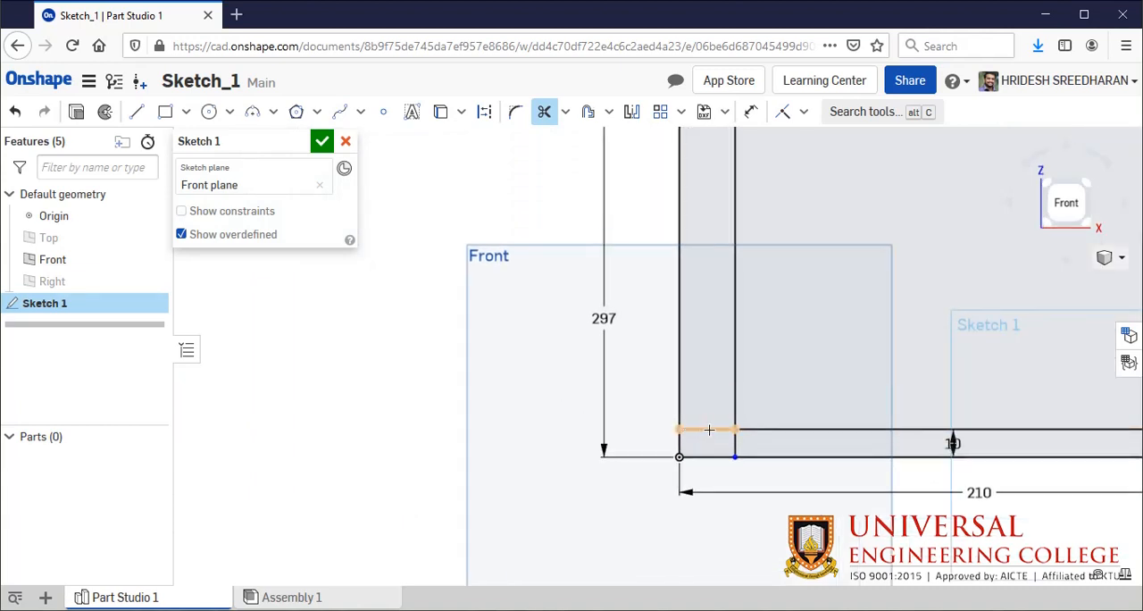
pyautogui.click(709, 429)
pyautogui.click(734, 445)
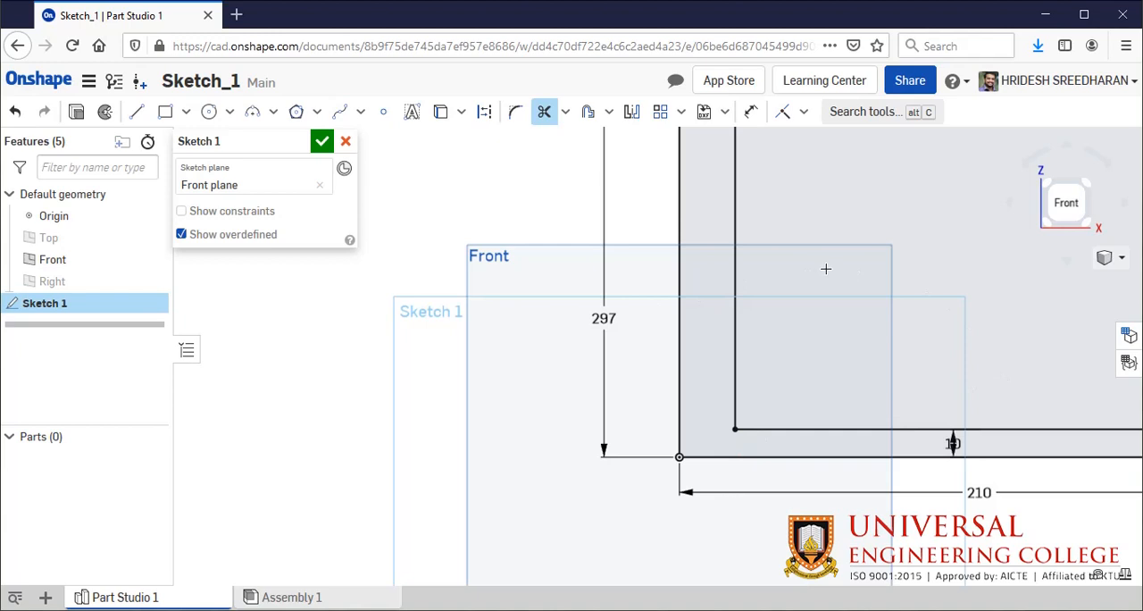
# - Accept and close the sheet outline sketch with its inner border
pyautogui.scroll(-5, 825, 268)
pyautogui.moveTo(946, 256)
pyautogui.mouseDown(button='middle')
pyautogui.moveTo(765, 306)
pyautogui.moveTo(977, 292)
pyautogui.moveTo(778, 299)
pyautogui.moveTo(898, 288)
pyautogui.mouseUp(button='middle')
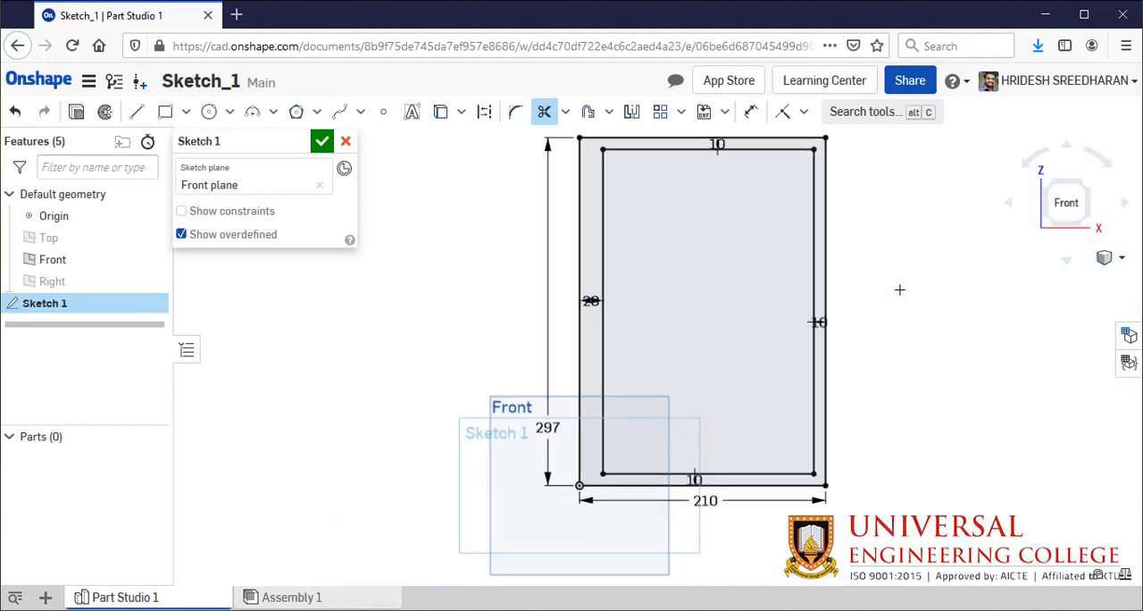
pyautogui.moveTo(727, 288)
pyautogui.mouseDown(button='middle')
pyautogui.moveTo(705, 350)
pyautogui.moveTo(675, 314)
pyautogui.mouseUp(button='middle')
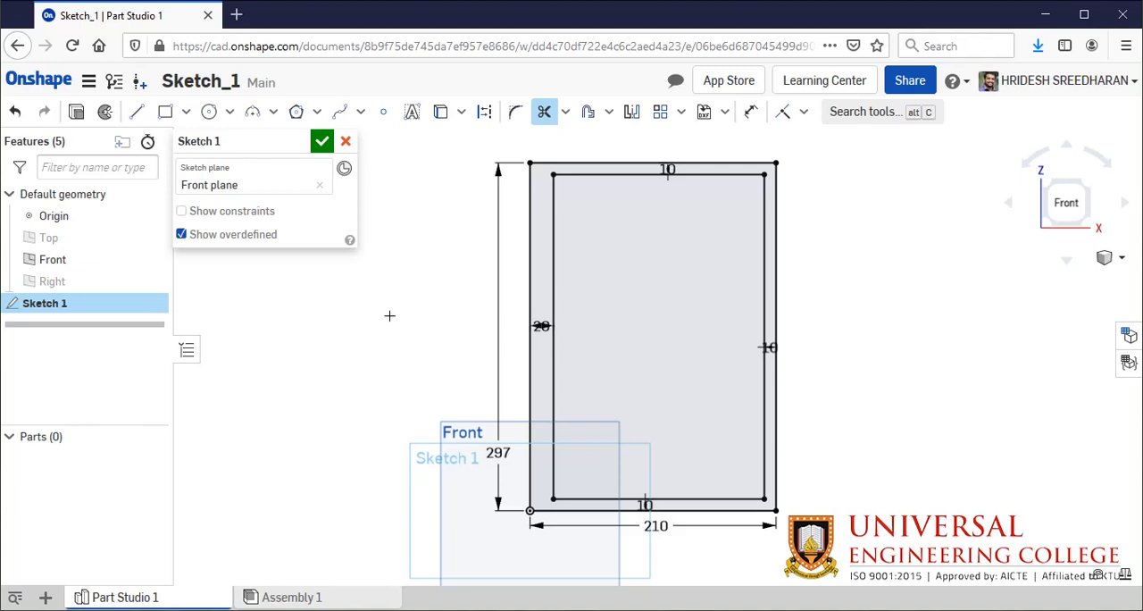
pyautogui.click(322, 141)
# - Rename the document as A4 Paper
pyautogui.click(223, 82)
pyautogui.write('A4 S')
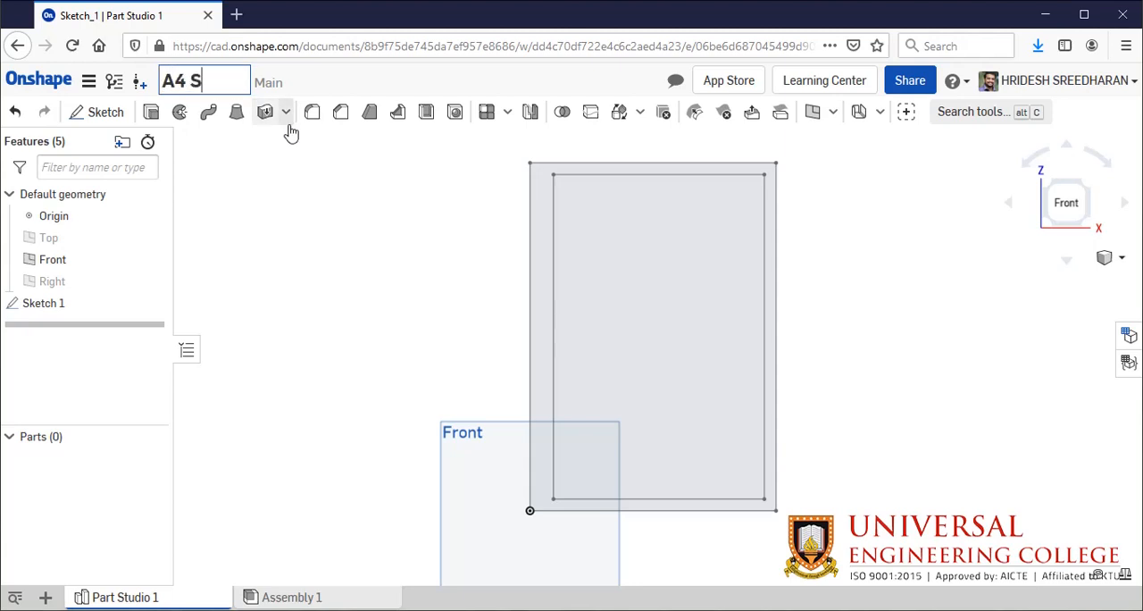
pyautogui.press('BackSpace')
pyautogui.write('Paper')
pyautogui.click(337, 248)
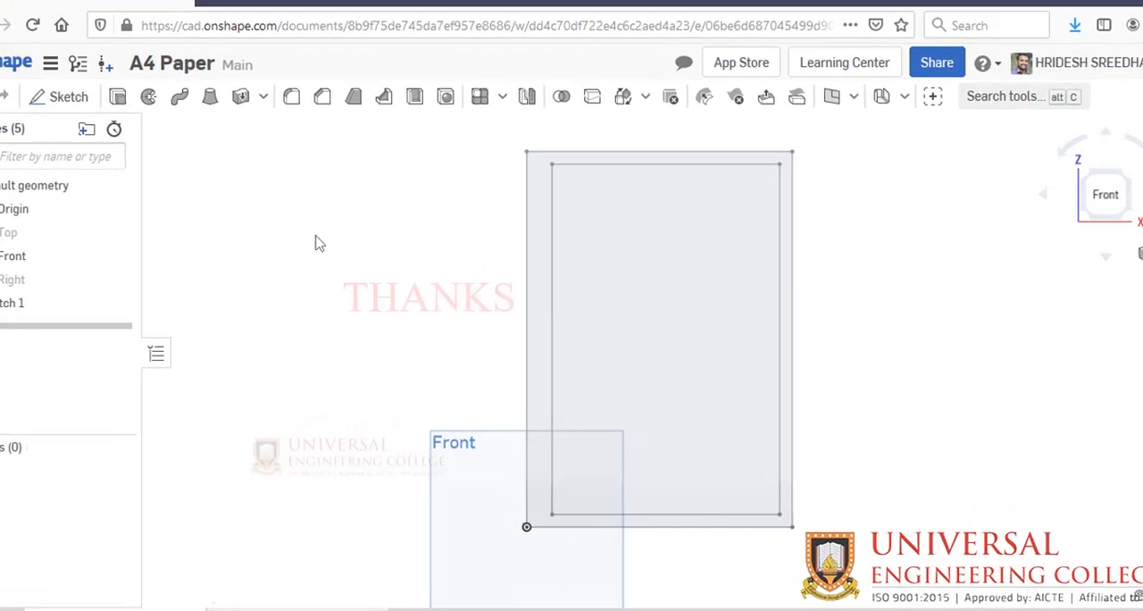